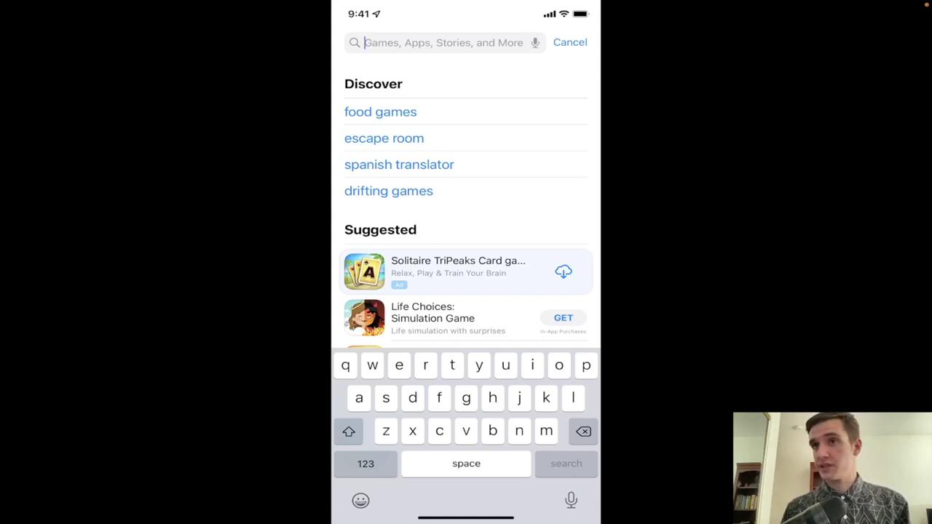
Step: Search the App Store for 'polaristech'
{"action": "type", "text": "p"}
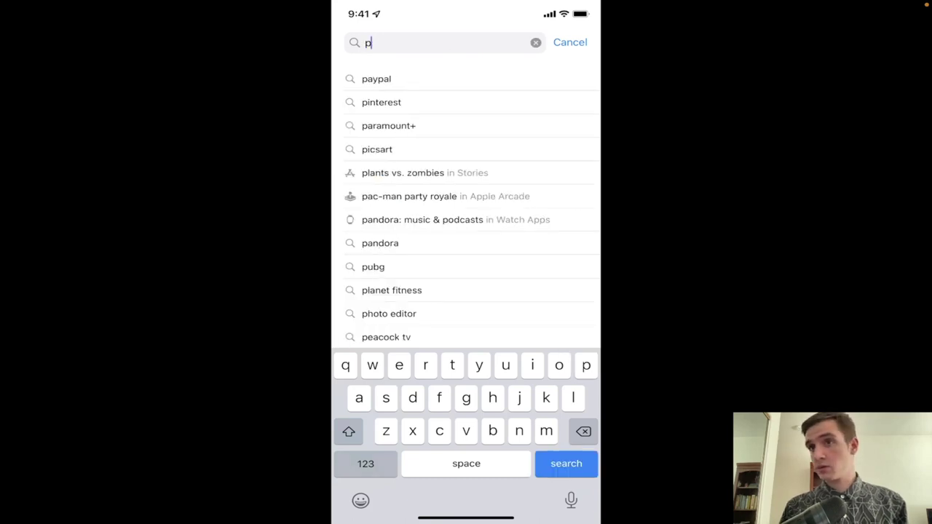
{"action": "type", "text": "ola"}
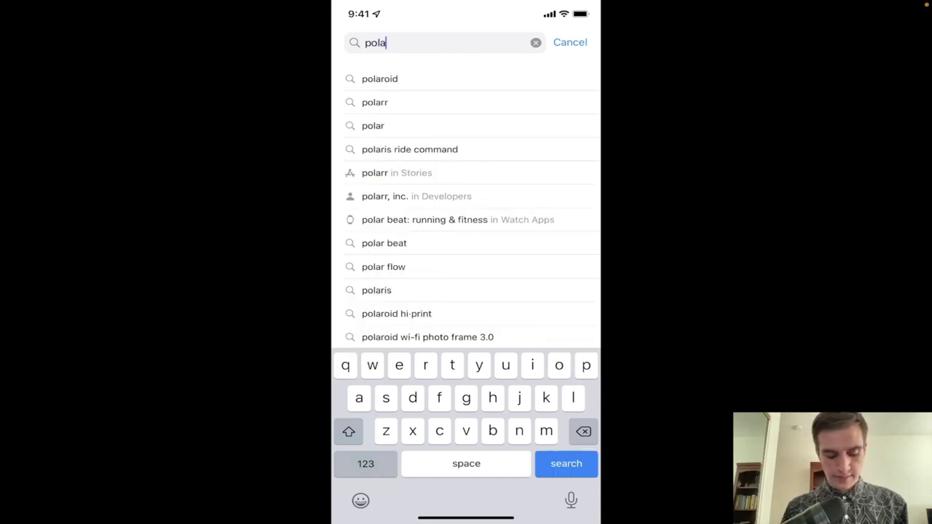
{"action": "type", "text": "rr"}
{"action": "key", "text": "BackSpace"}
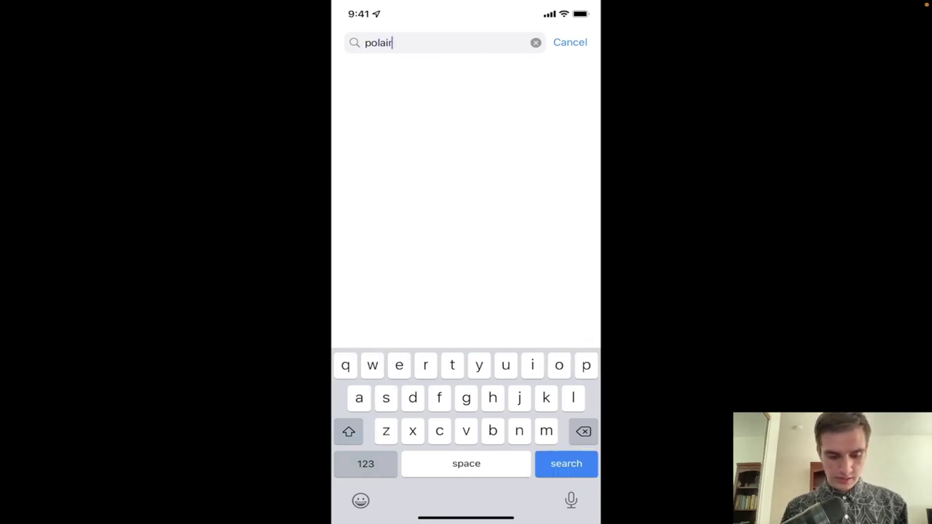
{"action": "key", "text": "BackSpace"}
{"action": "type", "text": "riste"}
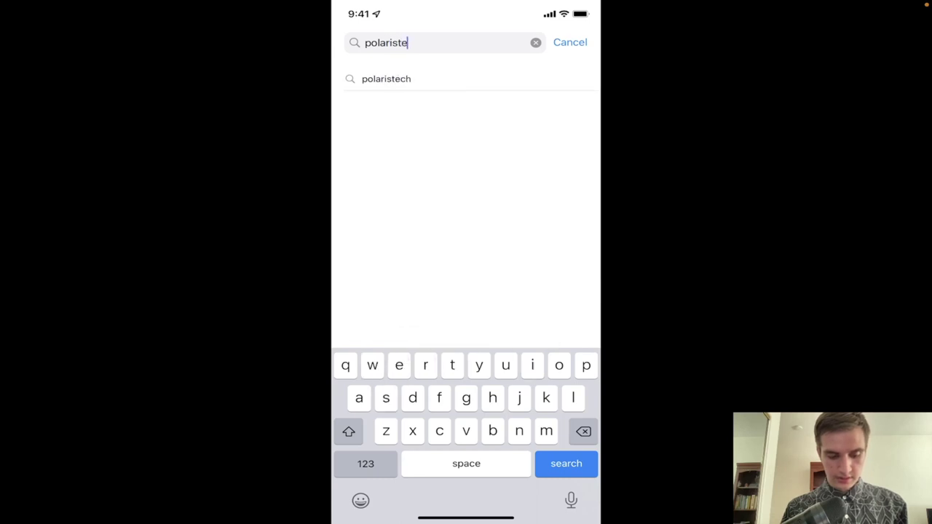
{"action": "type", "text": "ch"}
{"action": "key", "text": "Return"}
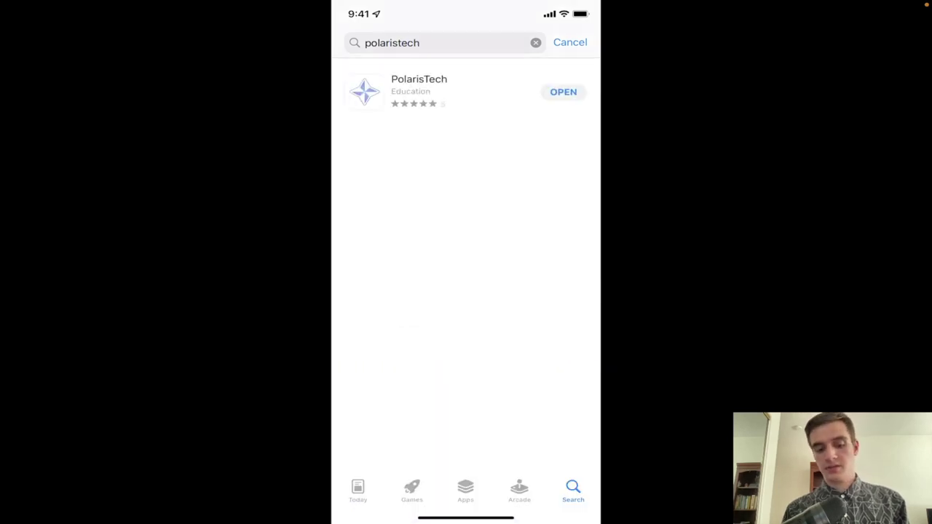
Step: Open the PolarisTech store page, browse its preview screenshots, and launch the app
{"action": "left_click", "coordinate": [418, 87]}
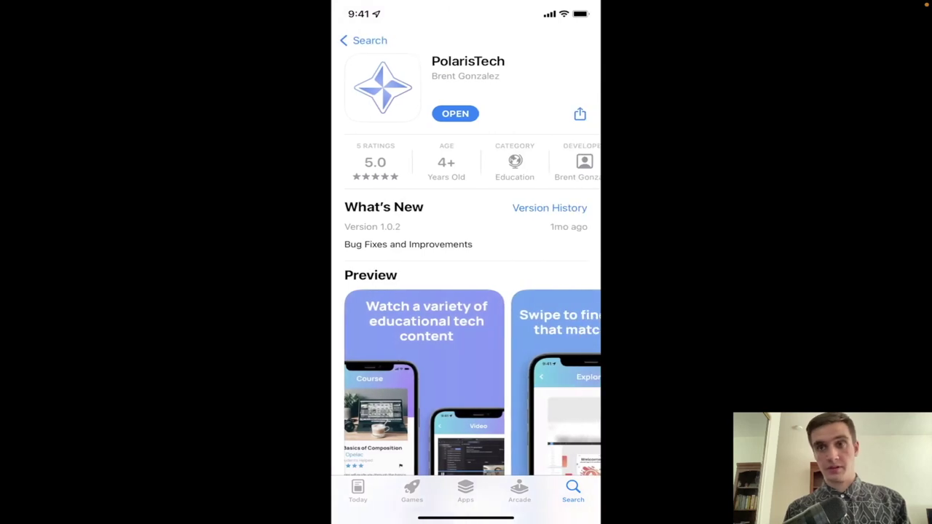
{"action": "scroll", "coordinate": [466, 291], "scroll_direction": "down", "scroll_amount": 3}
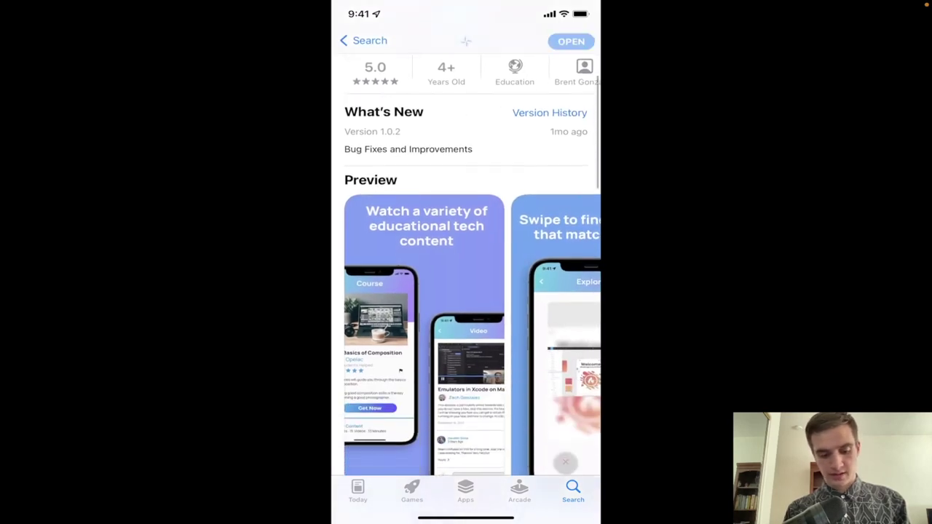
{"action": "scroll", "coordinate": [466, 327], "scroll_direction": "right", "scroll_amount": 3}
{"action": "scroll", "coordinate": [466, 328], "scroll_direction": "right", "scroll_amount": 3}
{"action": "scroll", "coordinate": [466, 335], "scroll_direction": "right", "scroll_amount": 3}
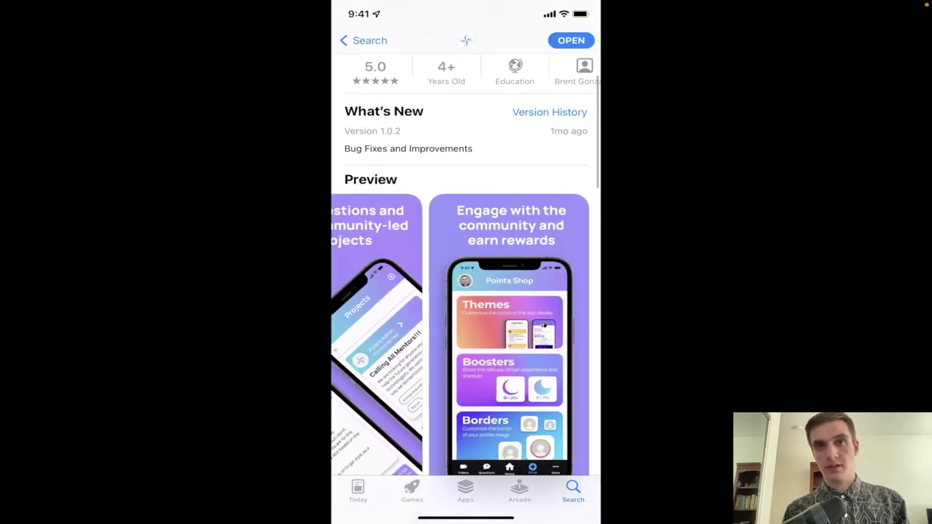
{"action": "scroll", "coordinate": [465, 291], "scroll_direction": "up", "scroll_amount": 3}
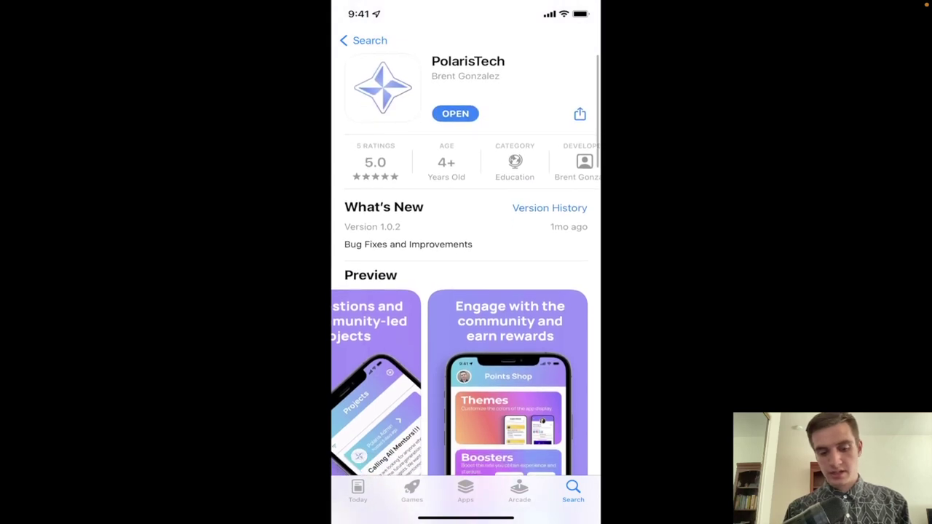
{"action": "left_click", "coordinate": [455, 113]}
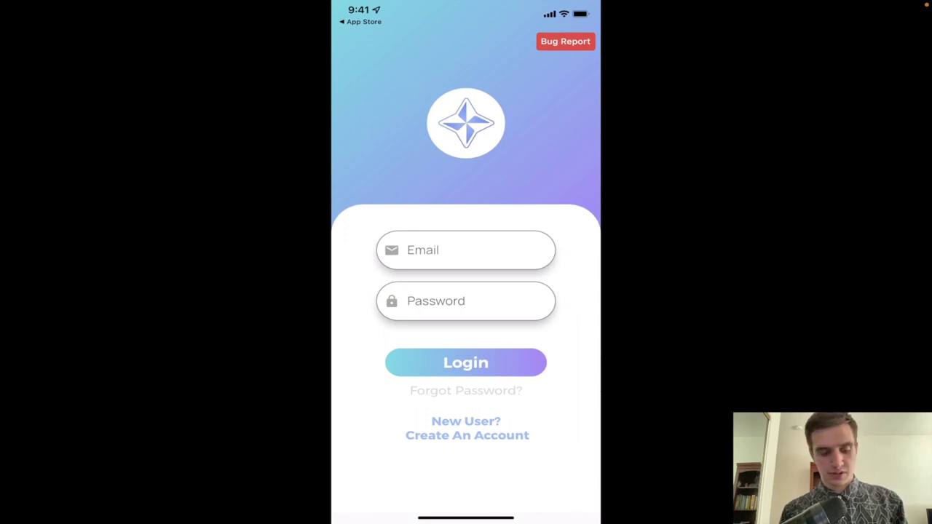
Step: Begin a Student account set-up and attempt to add a profile photo
{"action": "left_click", "coordinate": [466, 434]}
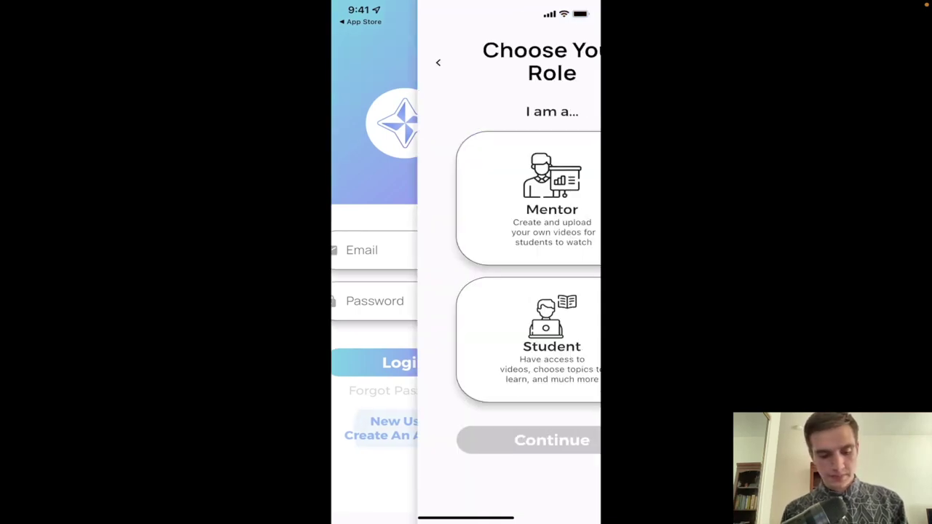
{"action": "left_click", "coordinate": [466, 340]}
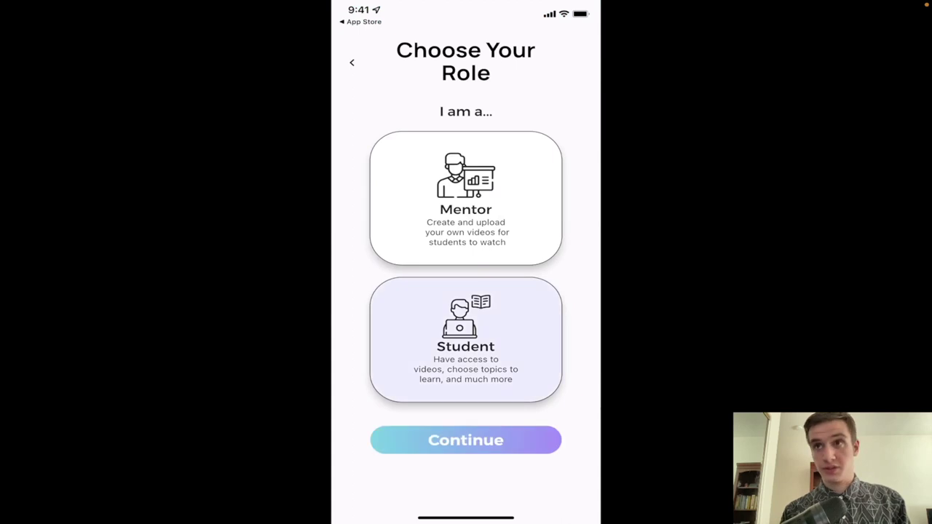
{"action": "left_click", "coordinate": [466, 440]}
{"action": "left_click", "coordinate": [466, 119]}
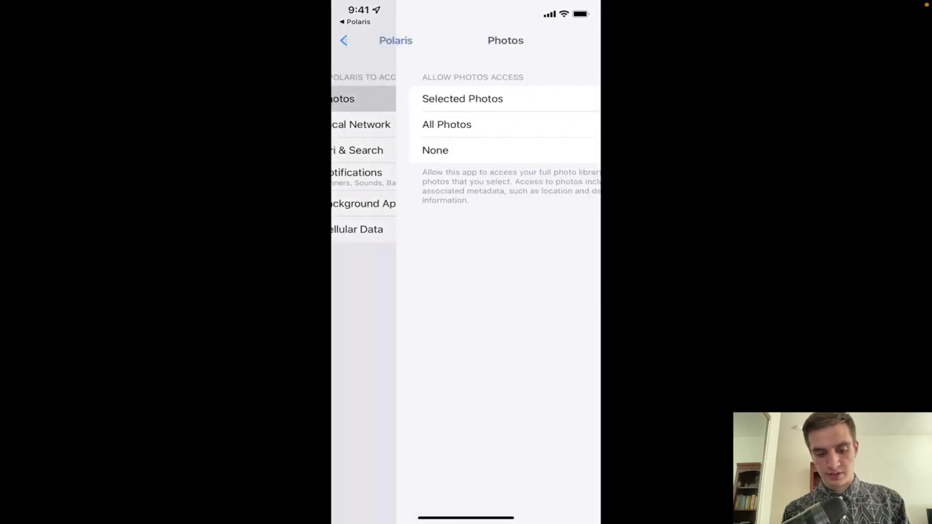
Step: Allow PolarisTech access to All Photos and switch back to the app
{"action": "left_click", "coordinate": [466, 124]}
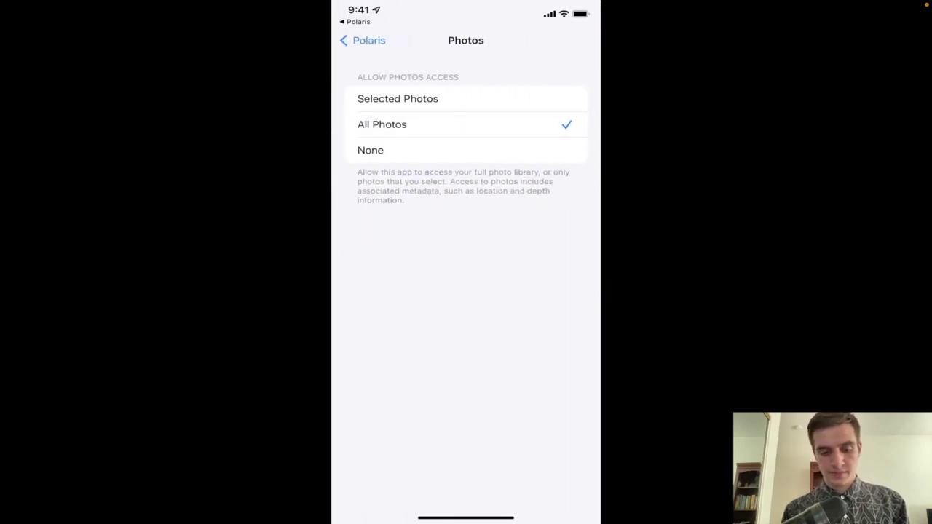
{"action": "left_click_drag", "start_coordinate": [466, 517], "coordinate": [466, 328]}
{"action": "left_click", "coordinate": [457, 269]}
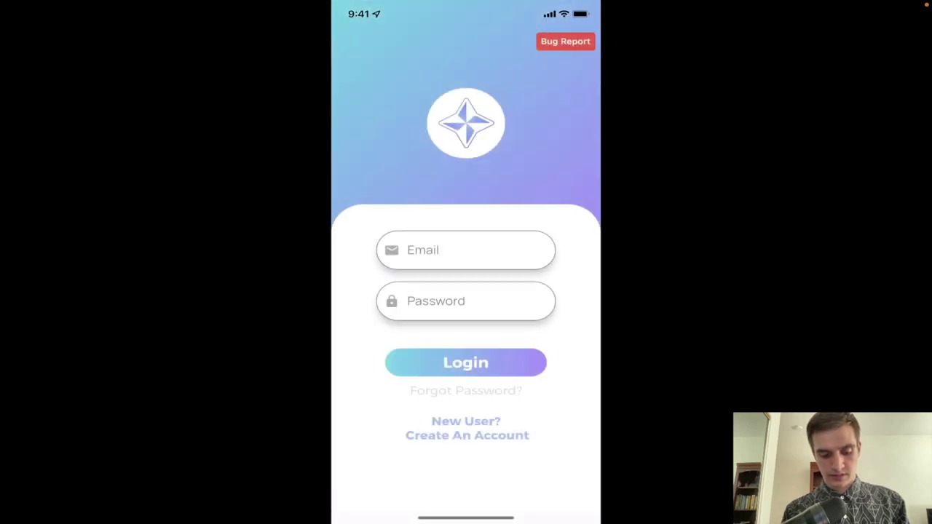
Step: Start a Student account set-up, opening and closing the photo library without choosing a picture
{"action": "left_click", "coordinate": [466, 434]}
{"action": "left_click", "coordinate": [466, 339]}
{"action": "left_click", "coordinate": [466, 439]}
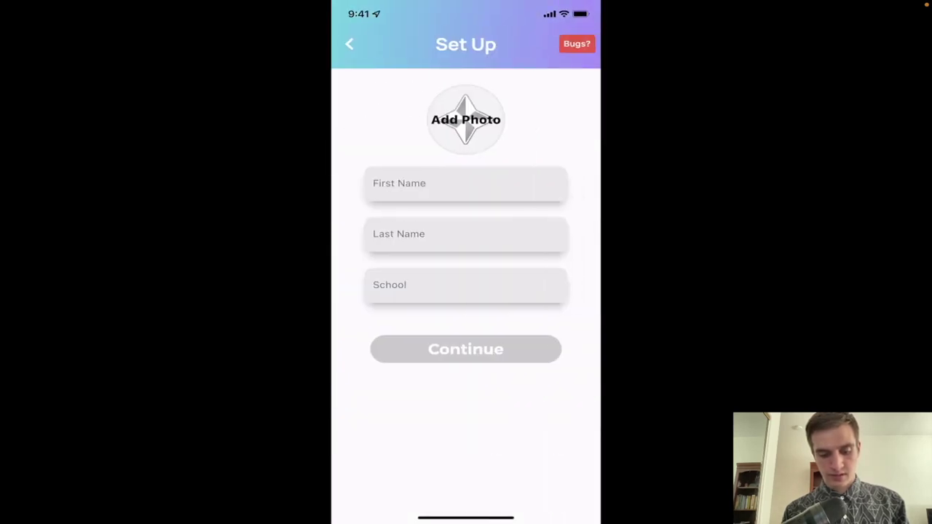
{"action": "left_click", "coordinate": [466, 120]}
{"action": "left_click", "coordinate": [359, 48]}
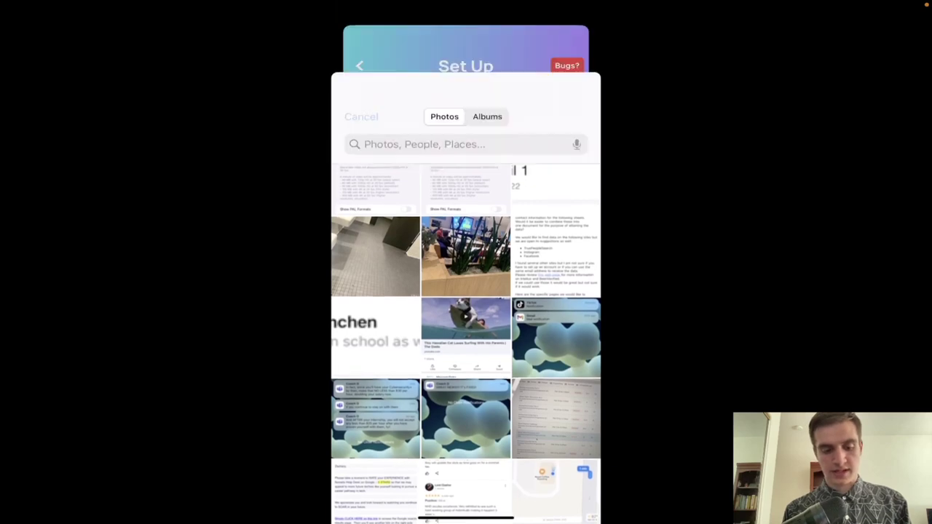
{"action": "left_click", "coordinate": [466, 183]}
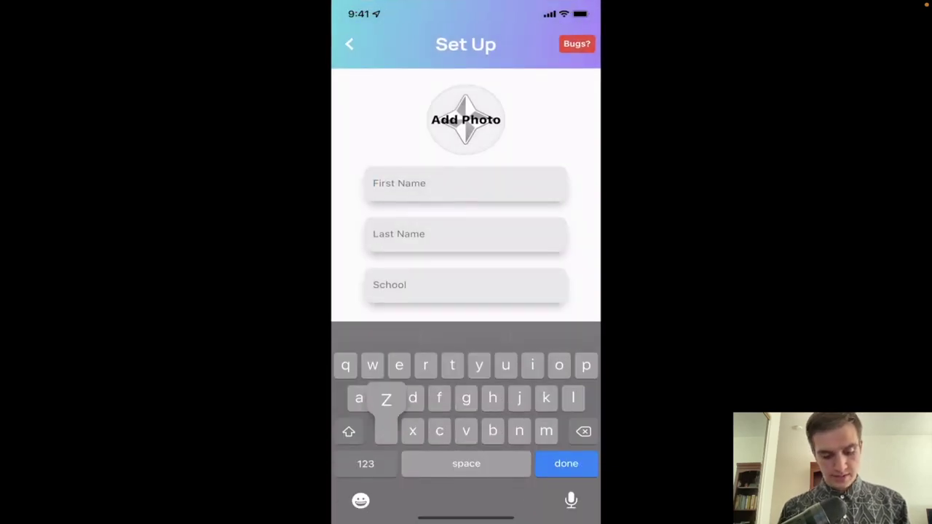
{"action": "type", "text": "zacha"}
{"action": "key", "text": "BackSpace"}
{"action": "key", "text": "BackSpace"}
{"action": "key", "text": "BackSpace"}
{"action": "key", "text": "BackSpace"}
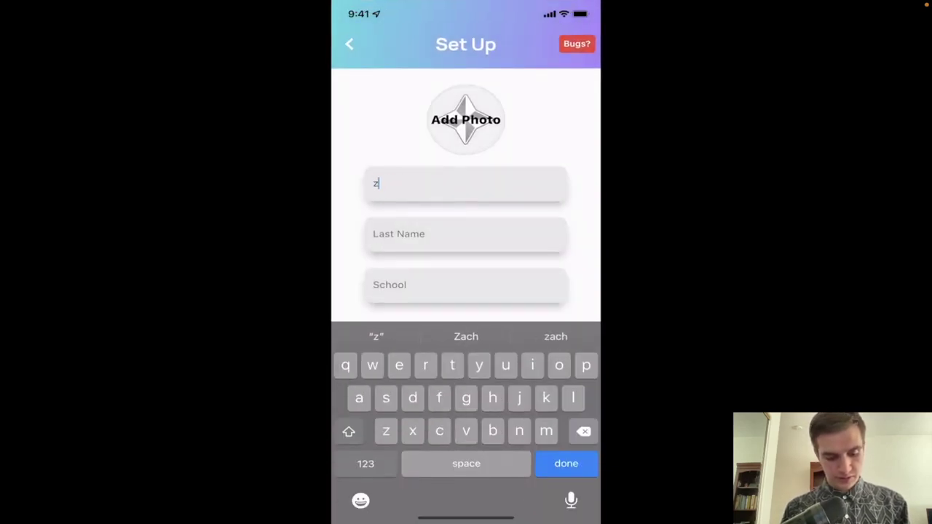
{"action": "key", "text": "BackSpace"}
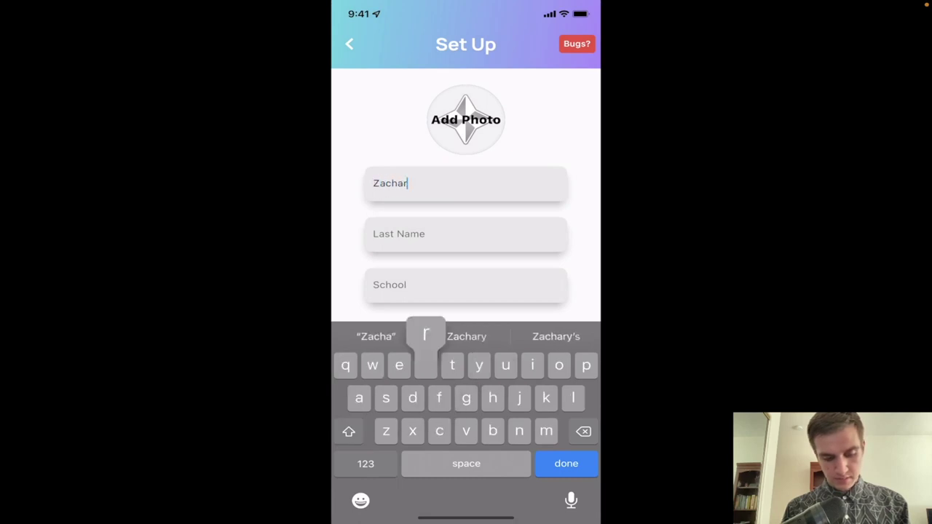
{"action": "key", "text": "Return"}
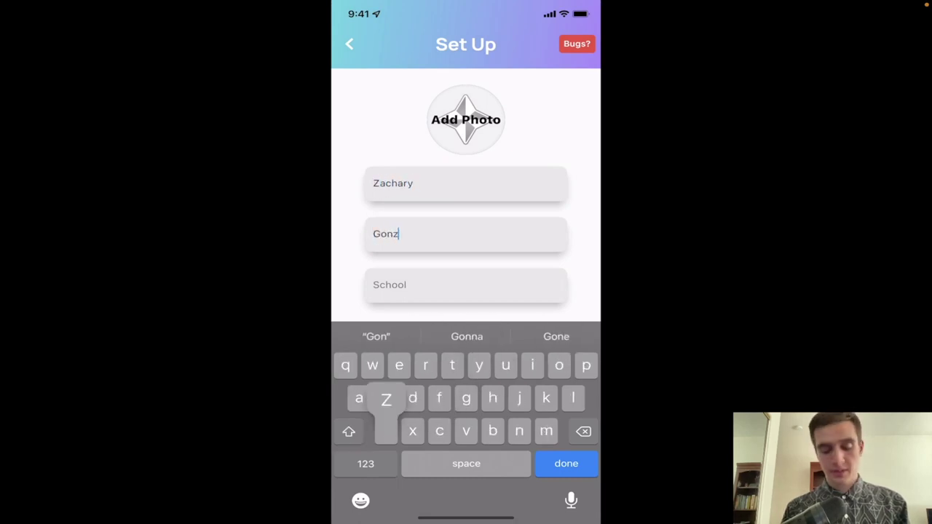
{"action": "key", "text": "Return"}
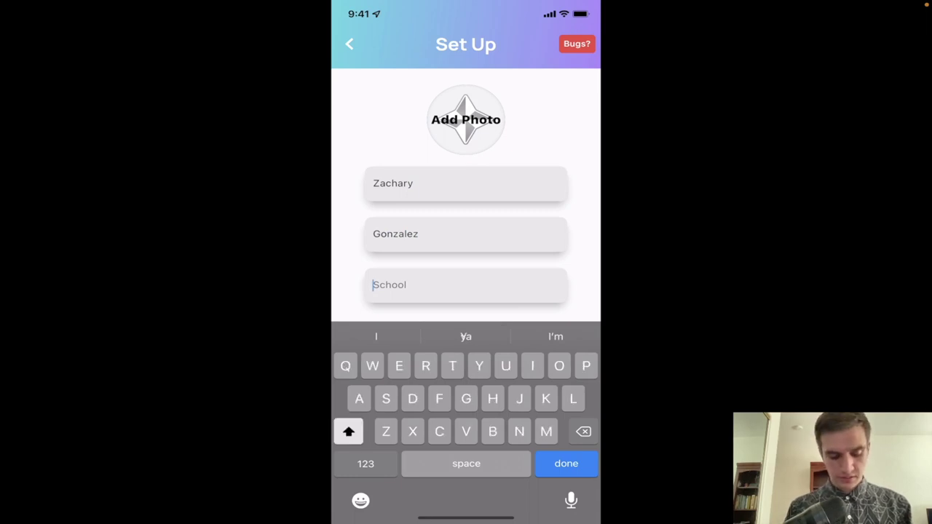
{"action": "type", "text": "Soj"}
{"action": "key", "text": "BackSpace"}
{"action": "key", "text": "BackSpace"}
{"action": "key", "text": "BackSpace"}
{"action": "type", "text": "Southwest"}
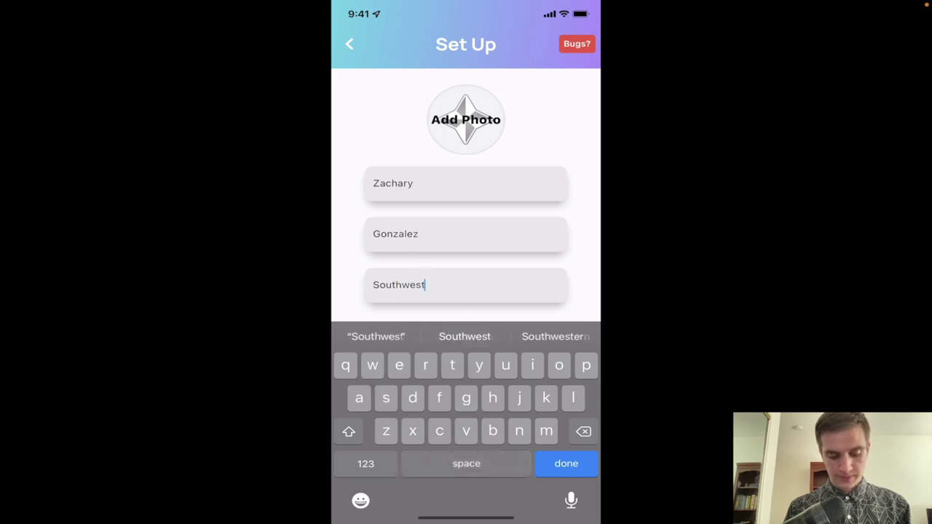
{"action": "key", "text": "Return"}
{"action": "left_click", "coordinate": [465, 349]}
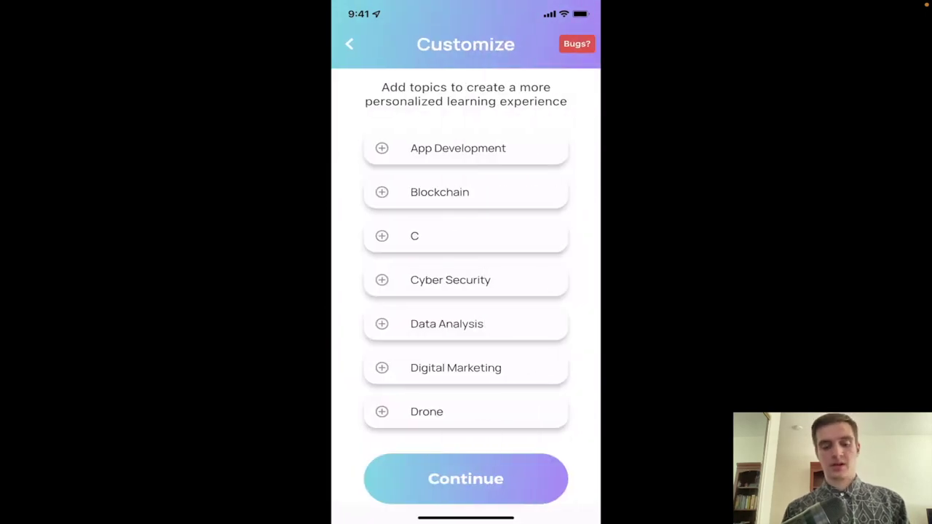
Step: Select App Development and Entrepreneurship as learning topics
{"action": "left_click", "coordinate": [465, 147]}
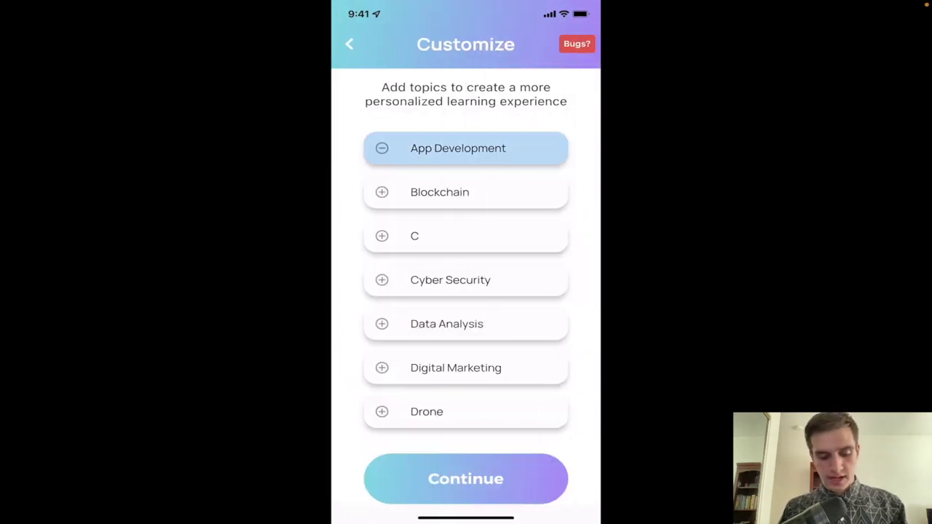
{"action": "scroll", "coordinate": [465, 284], "scroll_direction": "down", "scroll_amount": 3}
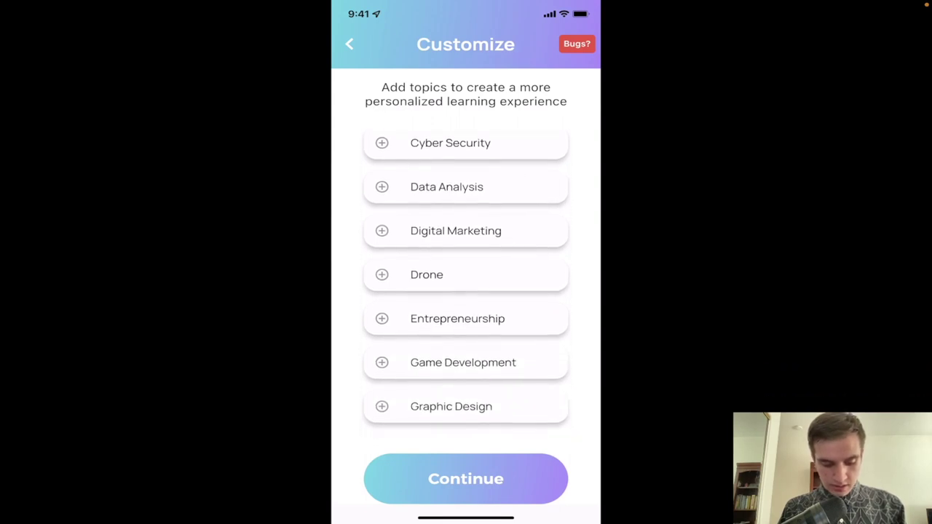
{"action": "left_click", "coordinate": [465, 307]}
{"action": "scroll", "coordinate": [465, 283], "scroll_direction": "down", "scroll_amount": 5}
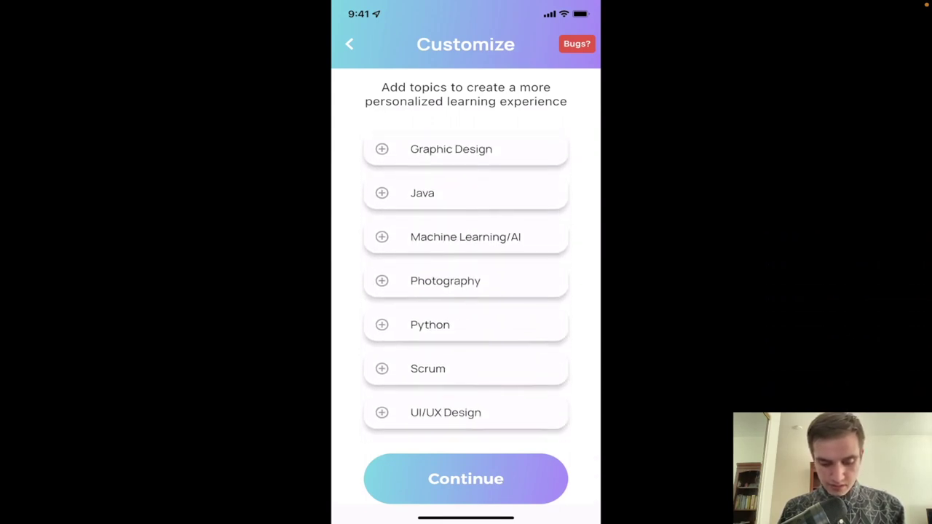
{"action": "scroll", "coordinate": [465, 284], "scroll_direction": "down", "scroll_amount": 2}
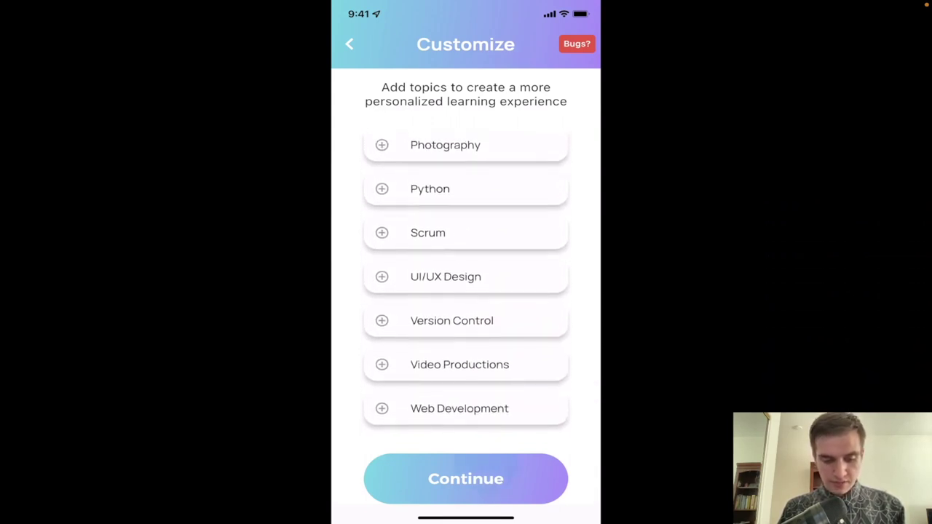
{"action": "left_click", "coordinate": [465, 478]}
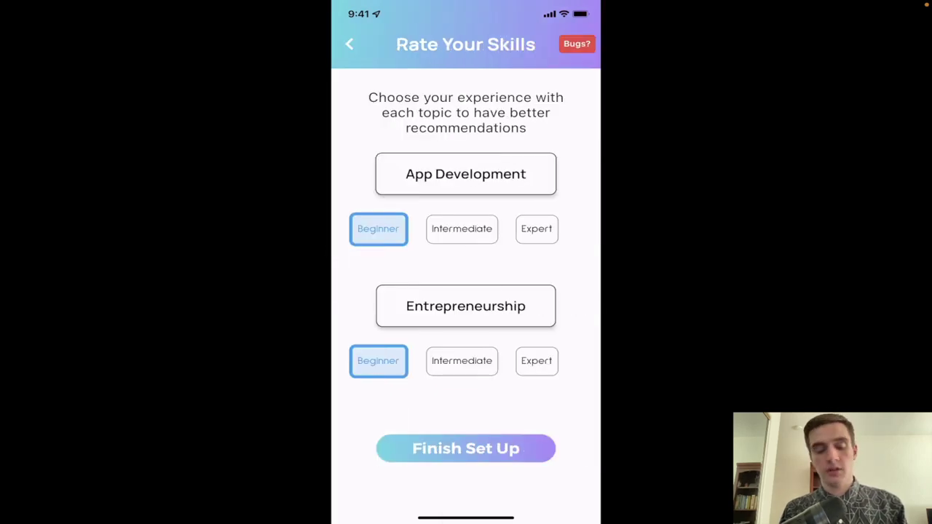
Step: Rate App Development as Intermediate
{"action": "left_click", "coordinate": [460, 228]}
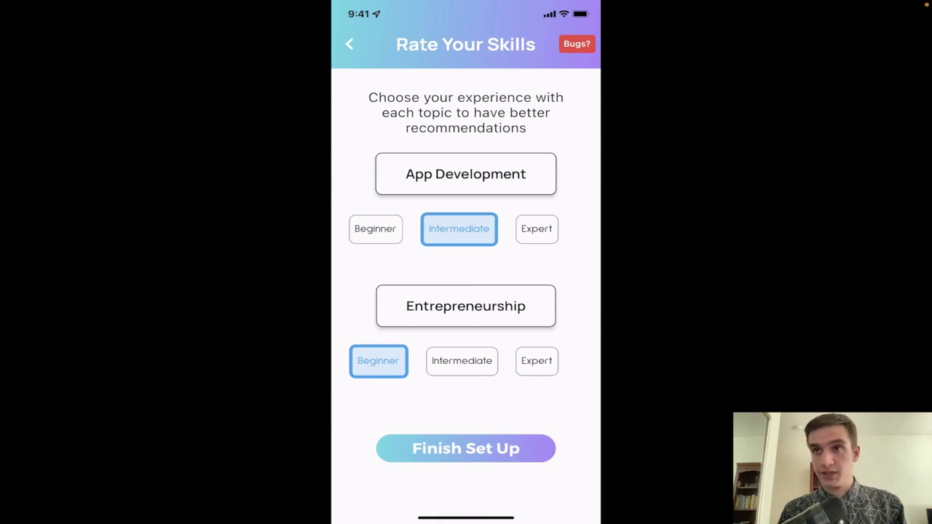
{"action": "left_click", "coordinate": [536, 229]}
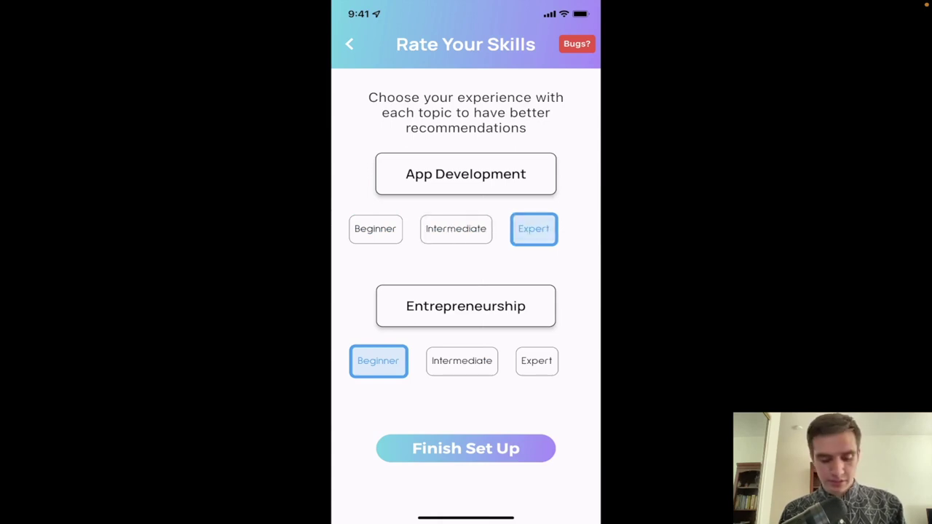
{"action": "left_click", "coordinate": [459, 229]}
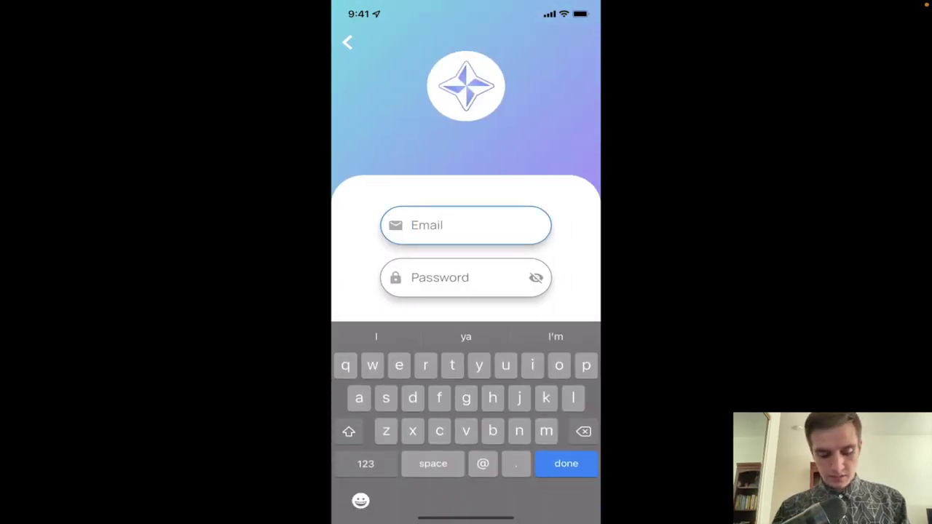
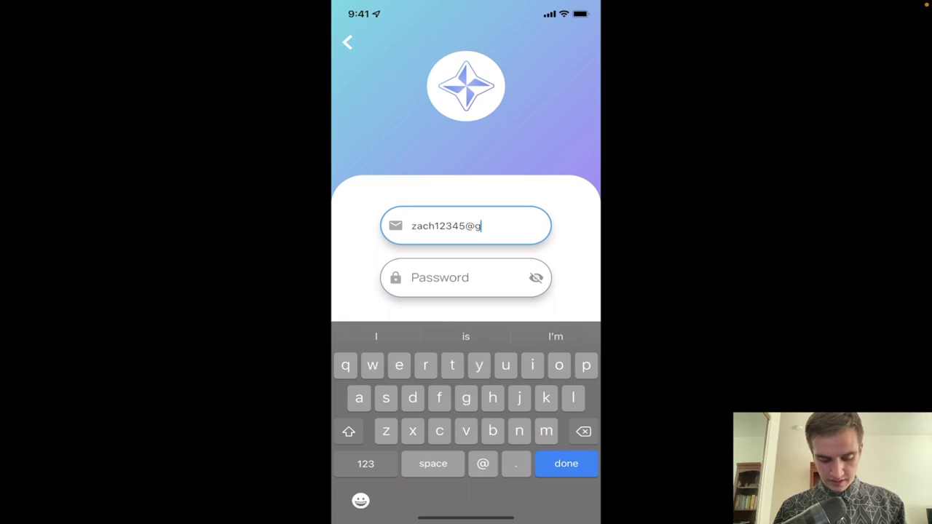
{"action": "key", "text": "Return"}
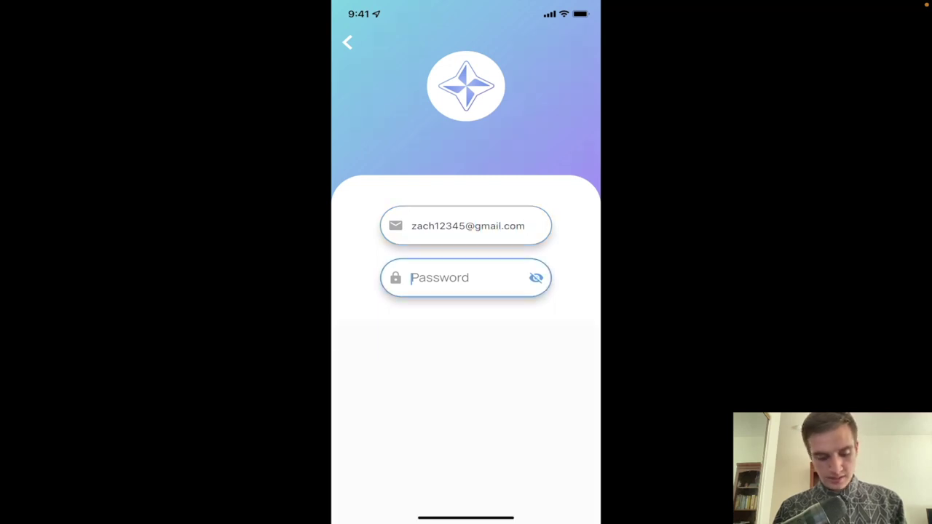
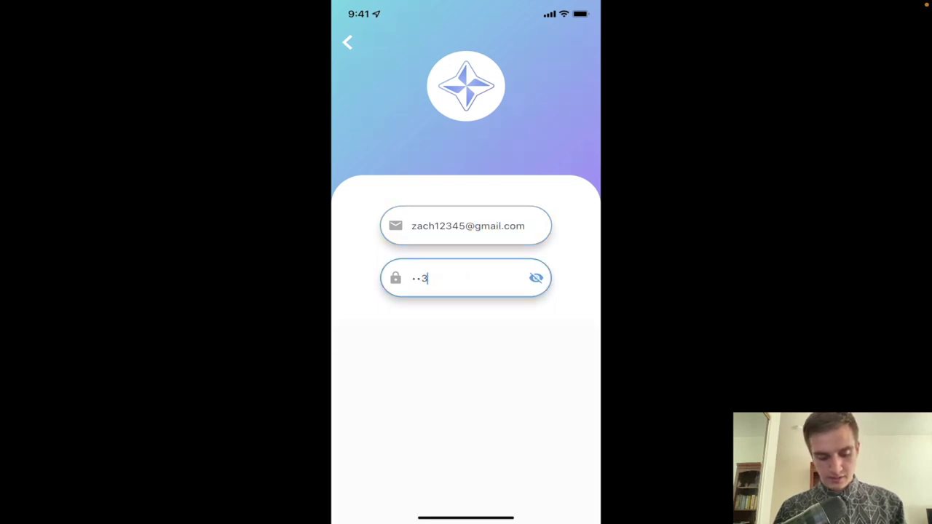
{"action": "key", "text": "Return"}
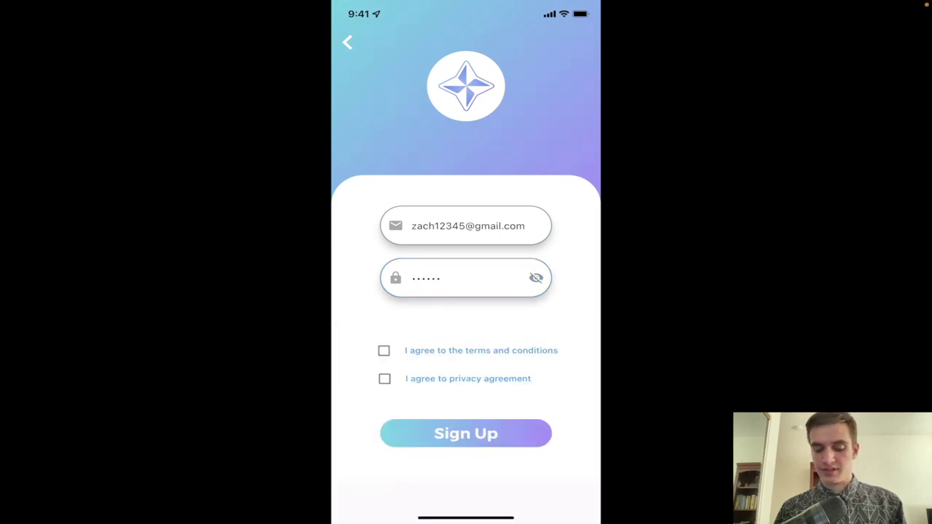
{"action": "left_click", "coordinate": [535, 278]}
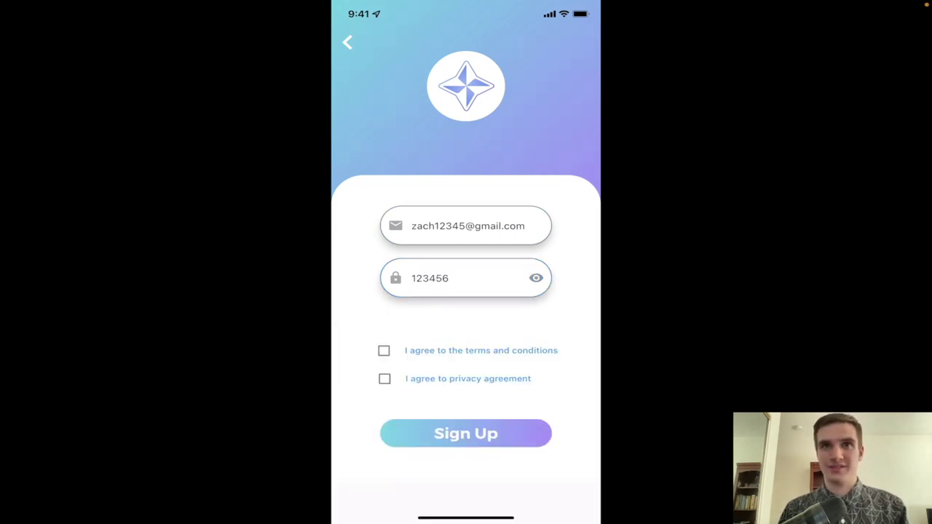
{"action": "left_click", "coordinate": [536, 277]}
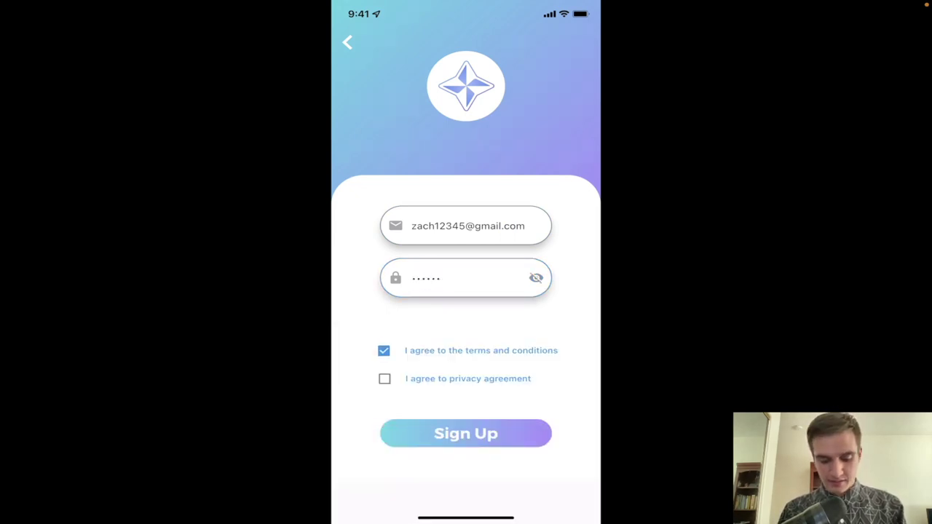
Step: Accept the terms and conditions and privacy agreement, then submit the sign-up
{"action": "left_click", "coordinate": [480, 350]}
{"action": "left_click", "coordinate": [365, 80]}
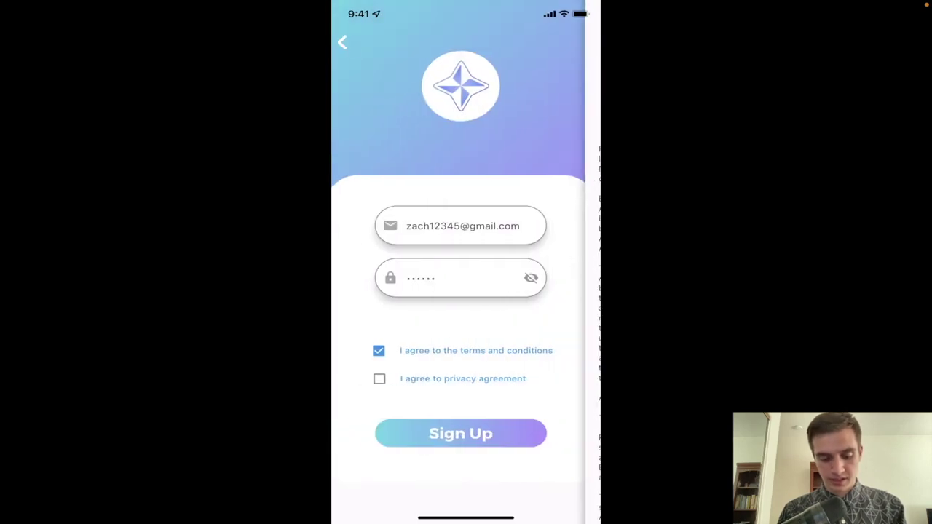
{"action": "left_click", "coordinate": [488, 378]}
{"action": "left_click", "coordinate": [351, 56]}
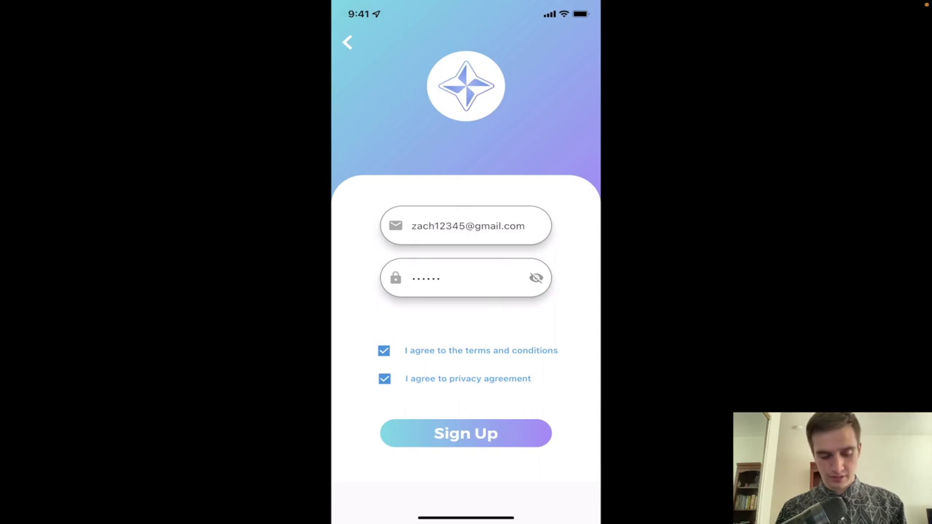
{"action": "left_click", "coordinate": [466, 433]}
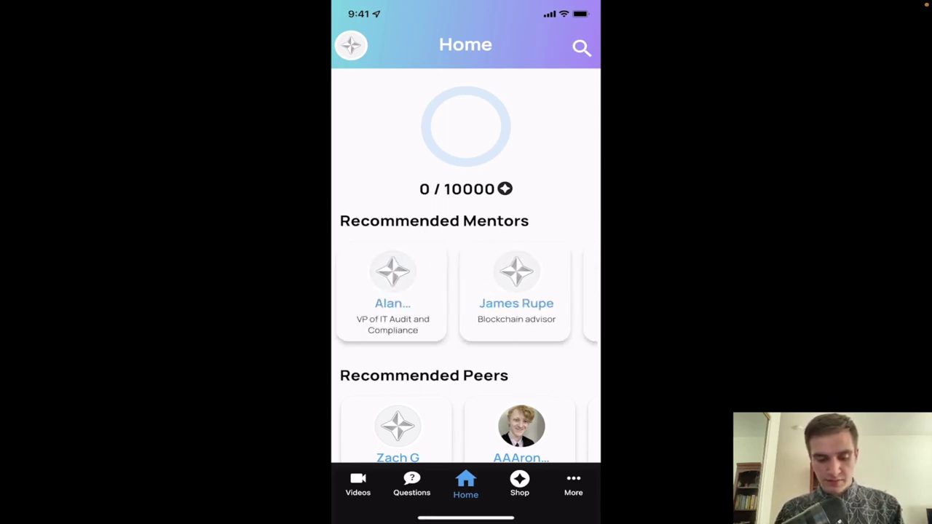
Step: Follow the Flutter developer mentor from Home, view his reviews, and return to Home
{"action": "left_click", "coordinate": [399, 291]}
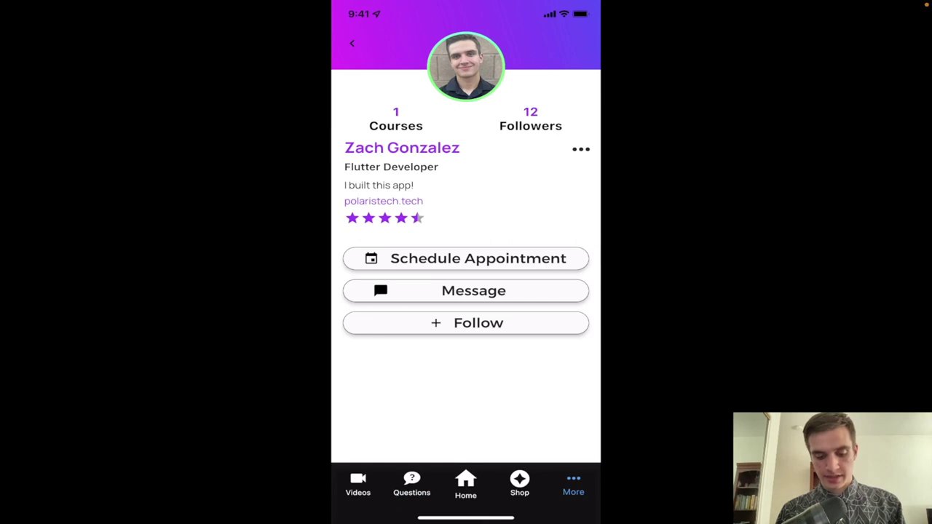
{"action": "left_click", "coordinate": [465, 323]}
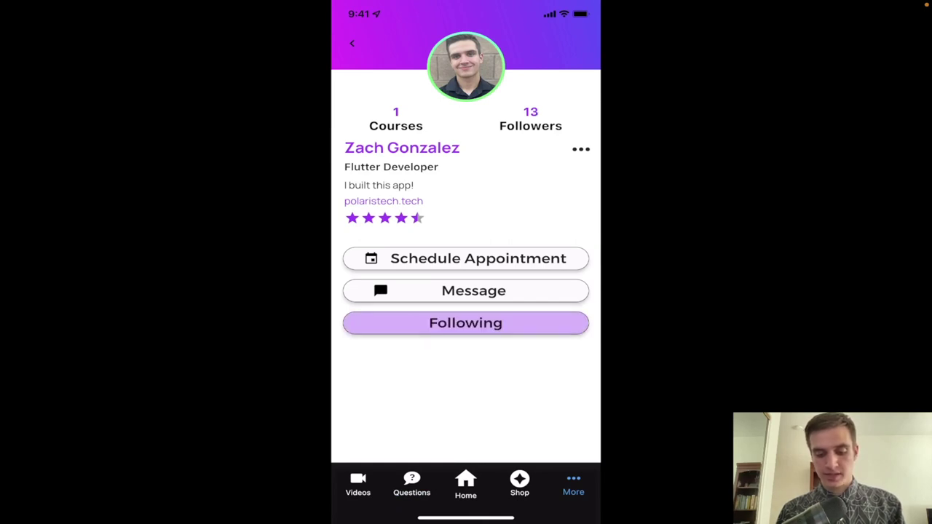
{"action": "left_click", "coordinate": [383, 218]}
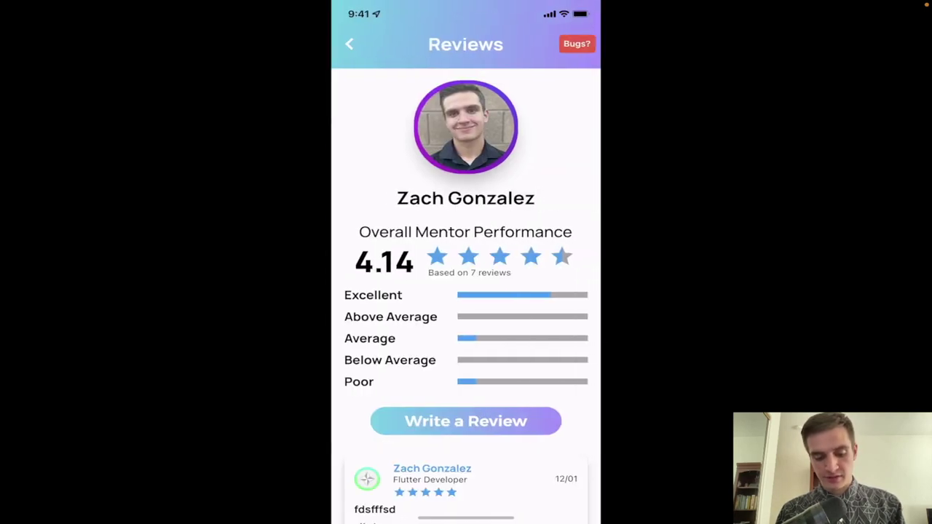
{"action": "left_click", "coordinate": [348, 42]}
{"action": "left_click_drag", "start_coordinate": [334, 291], "coordinate": [519, 291]}
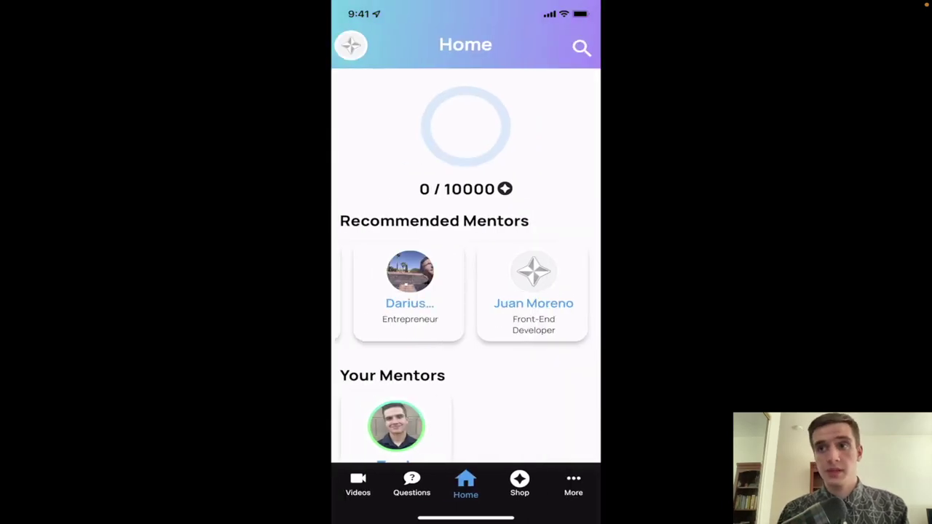
Step: Switch to the Videos section and look through the Explore video cards
{"action": "left_click", "coordinate": [411, 484]}
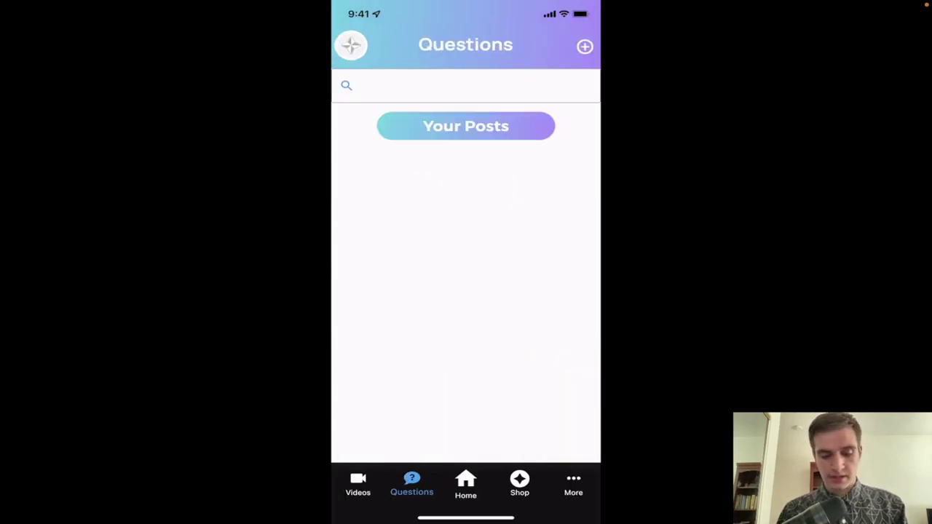
{"action": "left_click", "coordinate": [358, 484]}
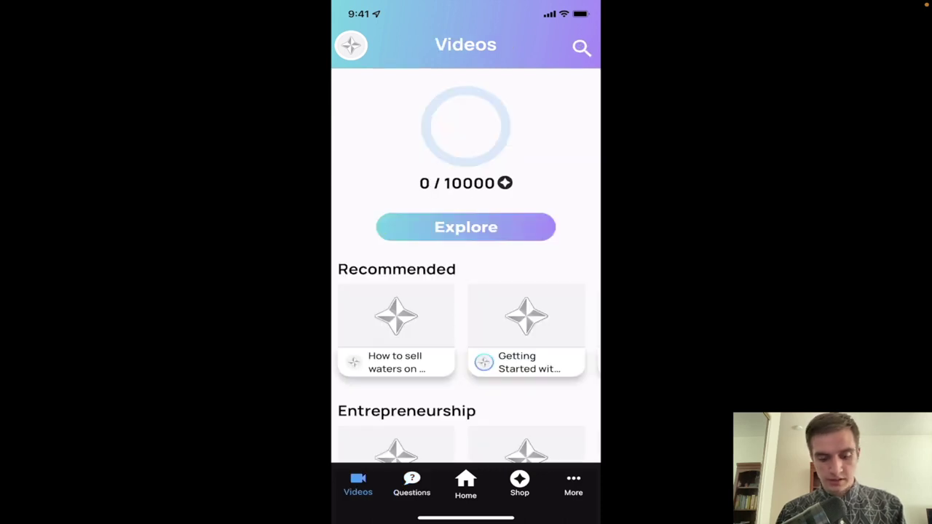
{"action": "left_click", "coordinate": [466, 225]}
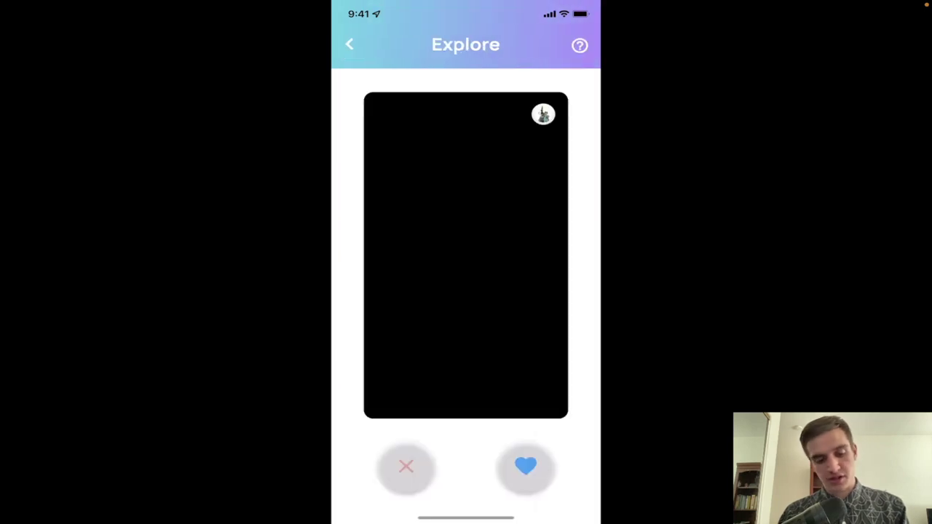
{"action": "left_click", "coordinate": [351, 45]}
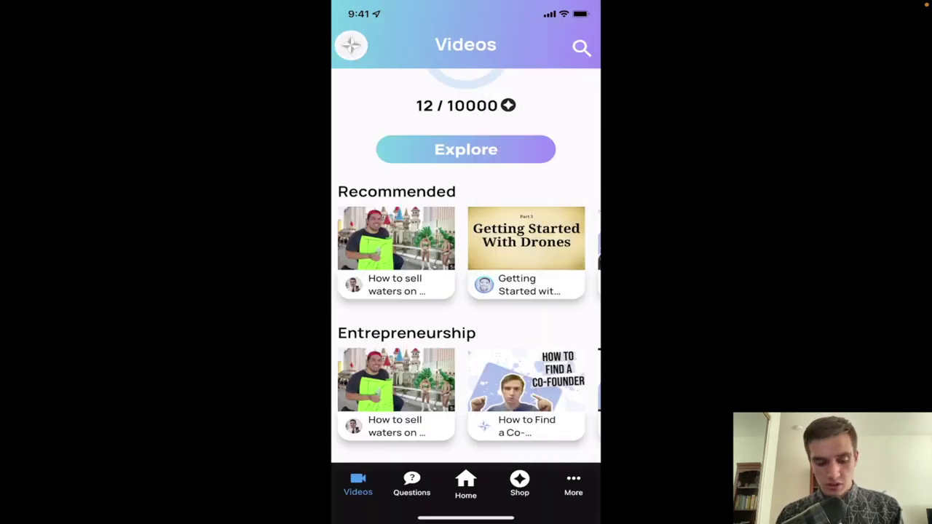
Step: Open the How to Run a Startup and Primitive Data Types Functionality videos
{"action": "scroll", "coordinate": [466, 266], "scroll_direction": "down", "scroll_amount": 4}
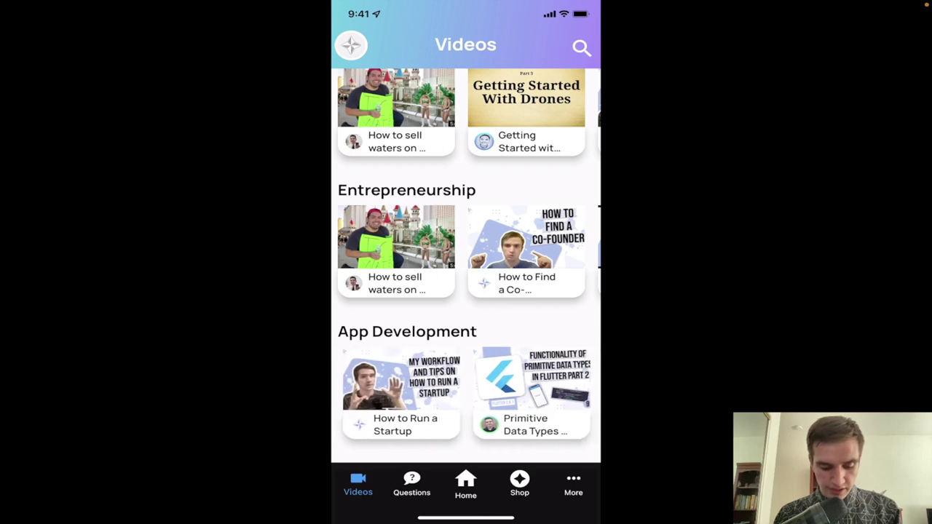
{"action": "left_click", "coordinate": [396, 393]}
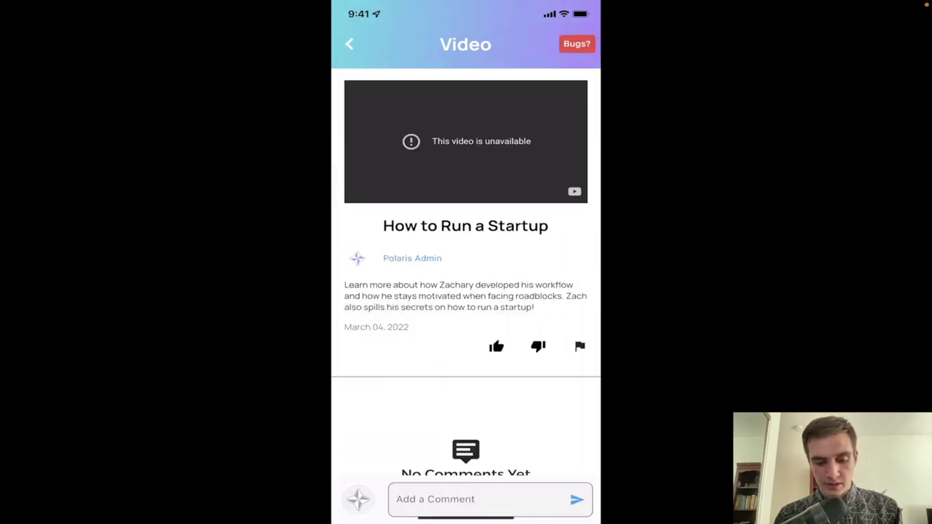
{"action": "left_click", "coordinate": [349, 43]}
{"action": "left_click", "coordinate": [520, 382]}
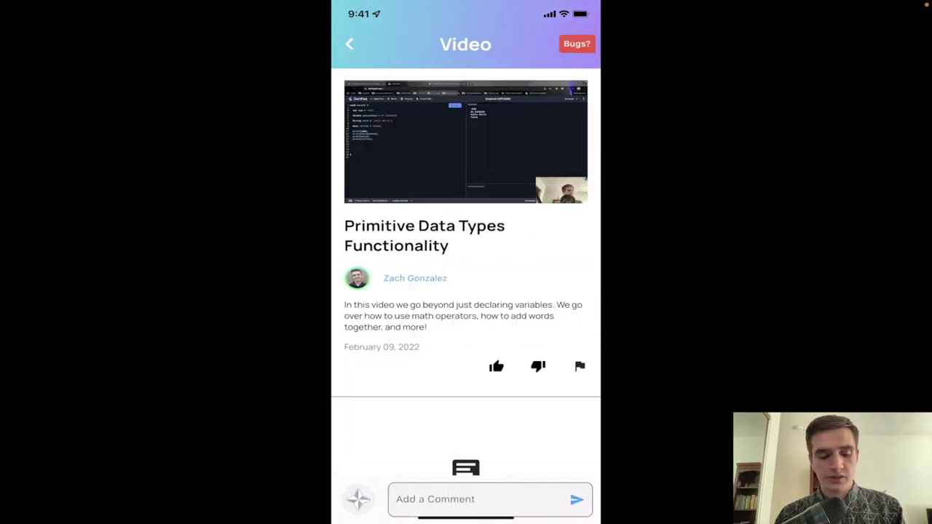
{"action": "left_click", "coordinate": [348, 44]}
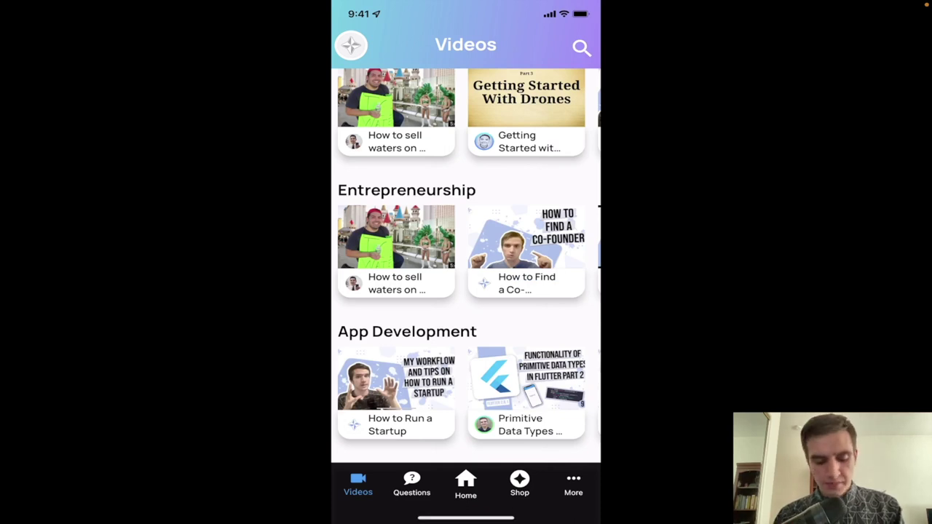
Step: Start a new question with App Development as topic, then back out to the Questions feed
{"action": "left_click", "coordinate": [411, 484]}
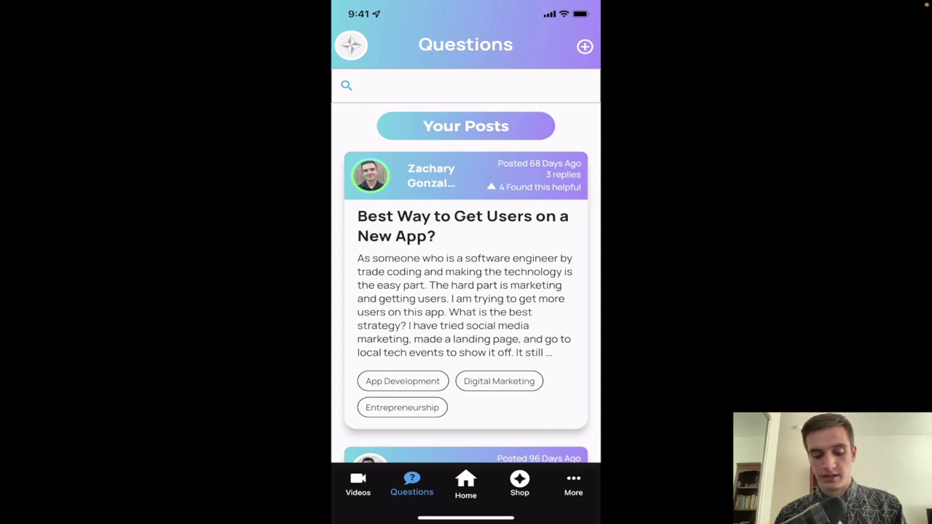
{"action": "left_click", "coordinate": [584, 46]}
{"action": "scroll", "coordinate": [466, 279], "scroll_direction": "down", "scroll_amount": 3}
{"action": "scroll", "coordinate": [466, 279], "scroll_direction": "down", "scroll_amount": 3}
{"action": "scroll", "coordinate": [466, 278], "scroll_direction": "up", "scroll_amount": 5}
{"action": "left_click", "coordinate": [466, 114]}
{"action": "left_click", "coordinate": [465, 488]}
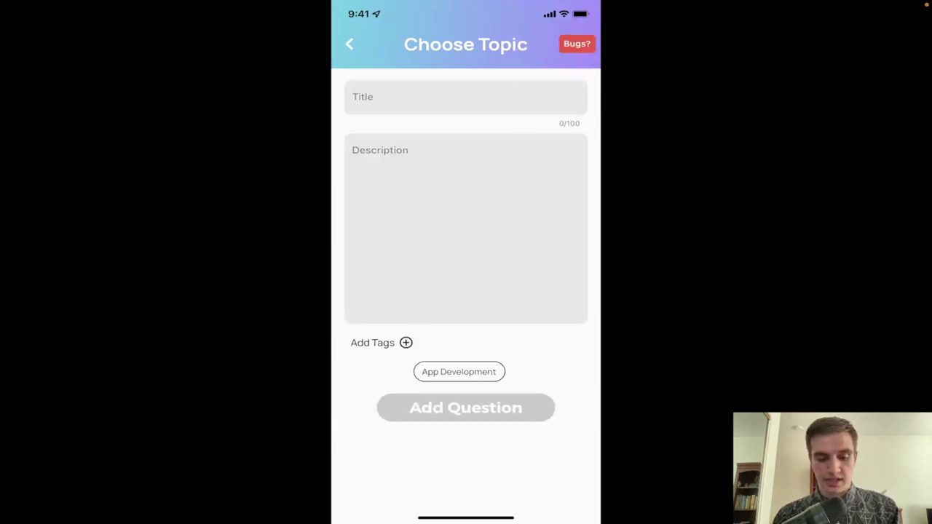
{"action": "left_click", "coordinate": [349, 44]}
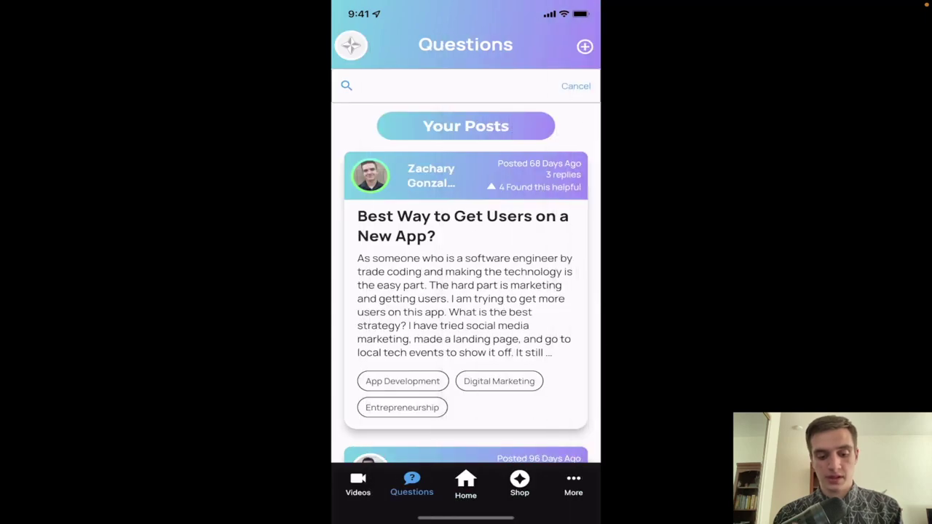
Step: Open the Leaderboard from the side menu and scroll through the rankings
{"action": "left_click", "coordinate": [573, 484]}
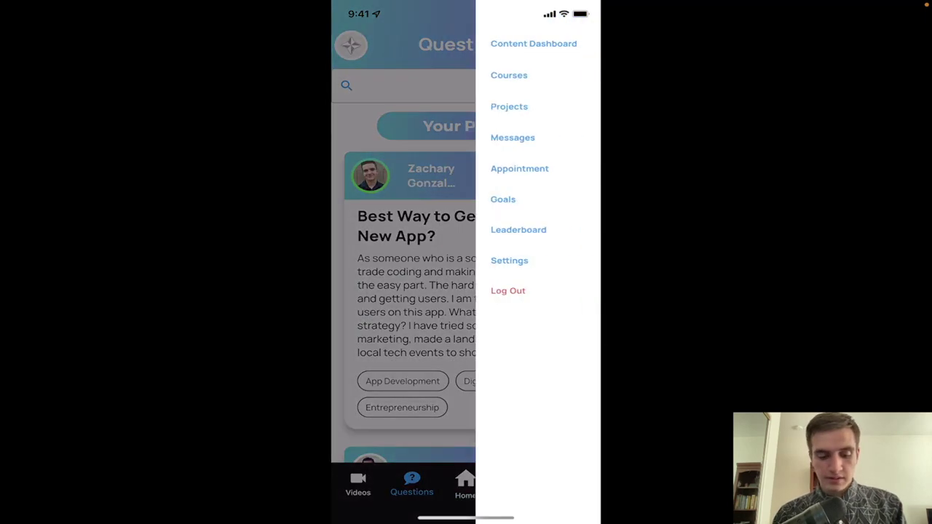
{"action": "left_click", "coordinate": [508, 229]}
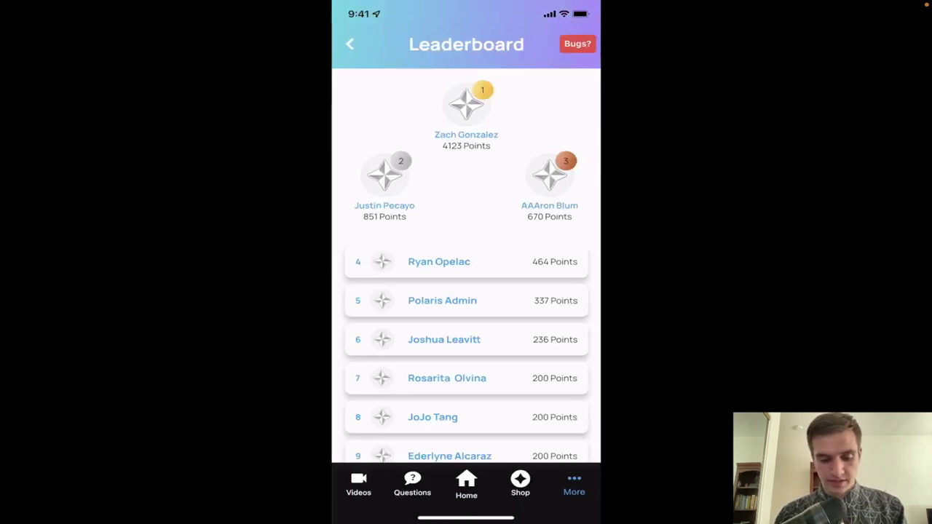
{"action": "scroll", "coordinate": [466, 265], "scroll_direction": "down", "scroll_amount": 5}
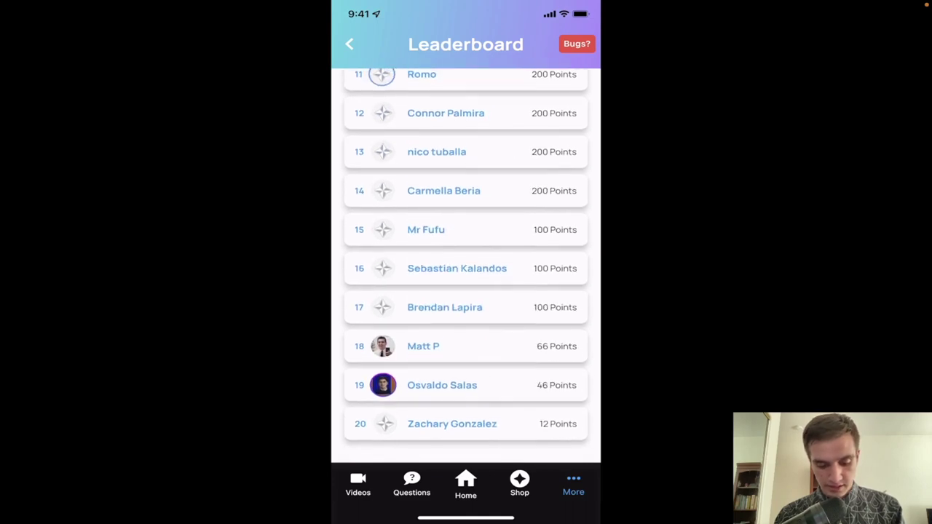
{"action": "scroll", "coordinate": [466, 265], "scroll_direction": "up", "scroll_amount": 10}
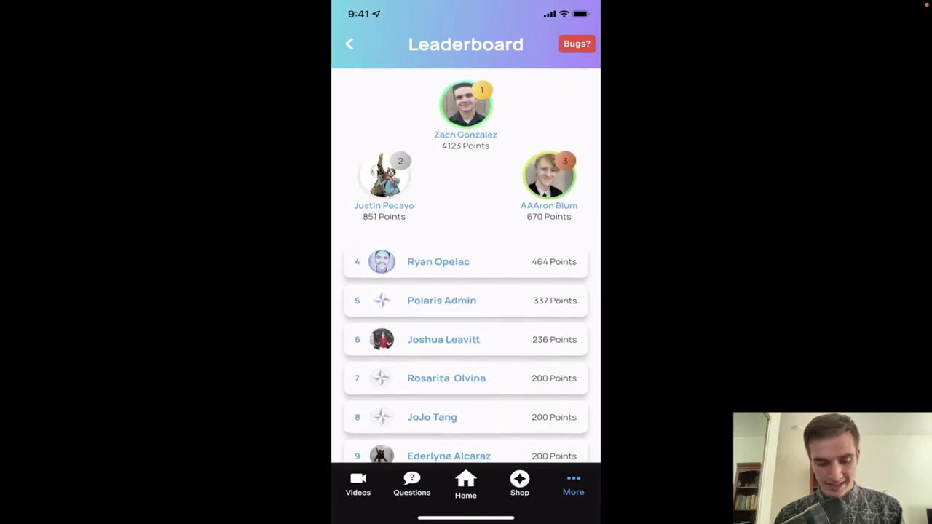
{"action": "left_click", "coordinate": [350, 44]}
Step: Go to Home, scroll past Your Mentors and Recommended Peers, then open the Shop
{"action": "left_click", "coordinate": [466, 484]}
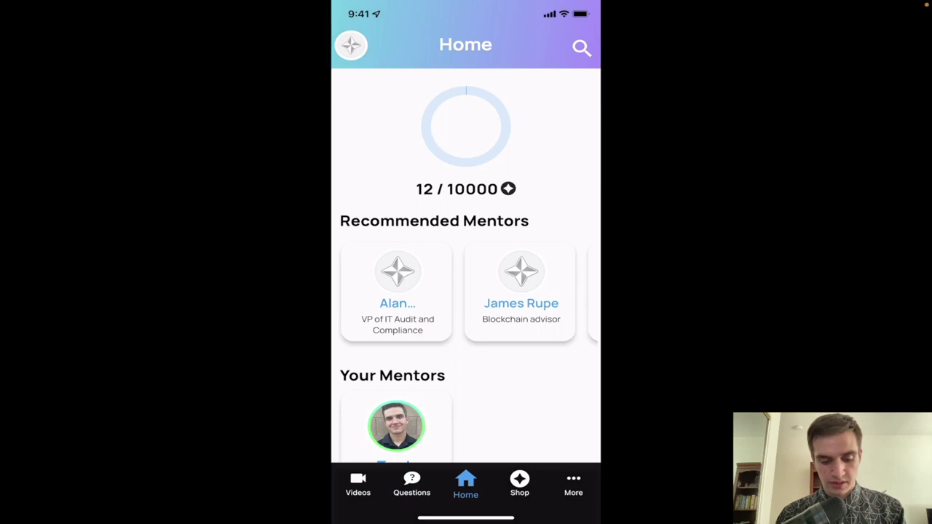
{"action": "scroll", "coordinate": [466, 265], "scroll_direction": "down", "scroll_amount": 3}
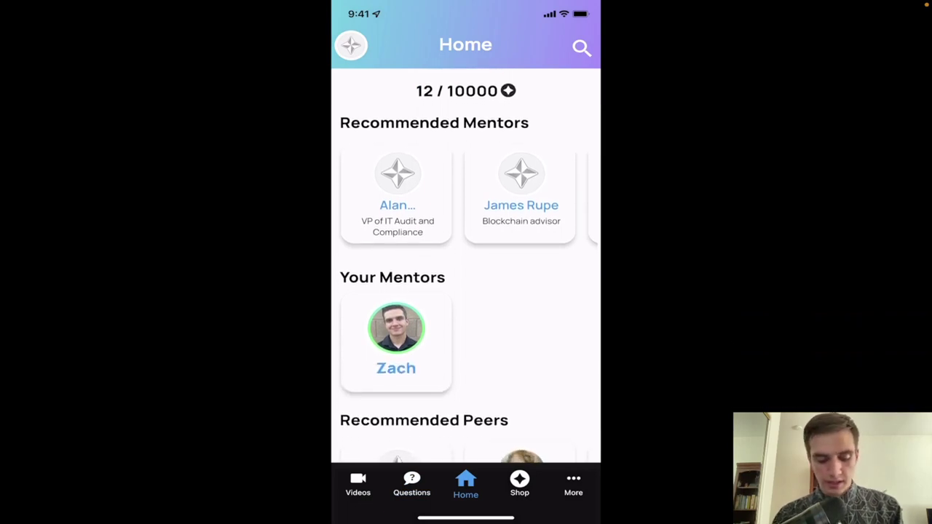
{"action": "left_click", "coordinate": [519, 484]}
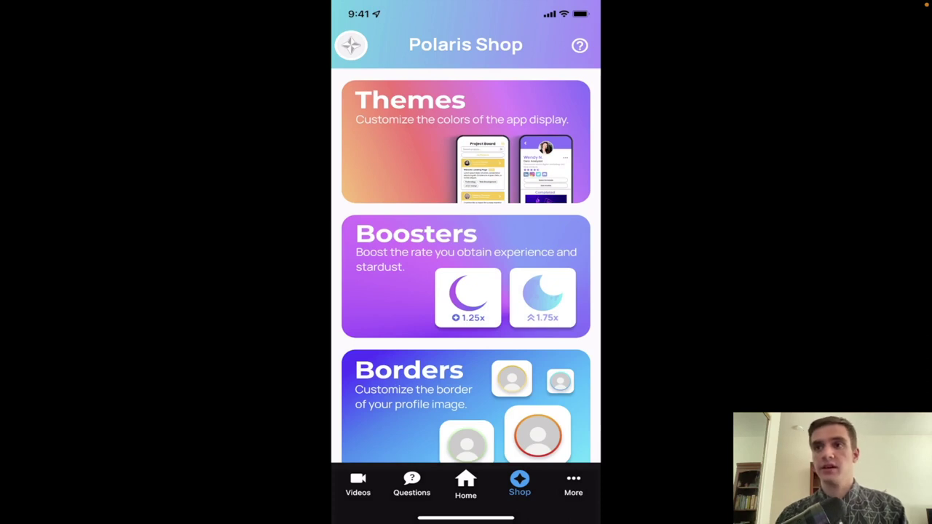
Step: Scroll the Polaris Shop categories, then open Goals and scroll its achievements grid
{"action": "scroll", "coordinate": [466, 276], "scroll_direction": "down", "scroll_amount": 3}
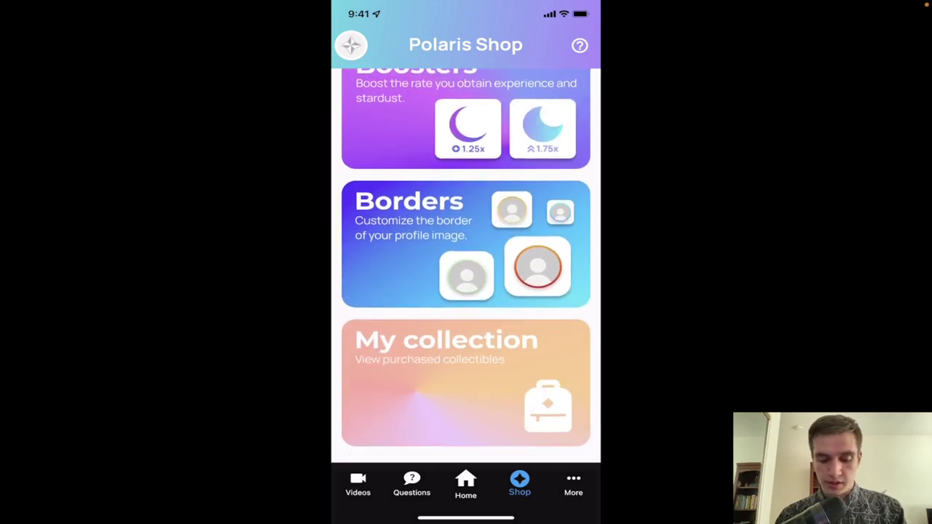
{"action": "scroll", "coordinate": [466, 277], "scroll_direction": "up", "scroll_amount": 3}
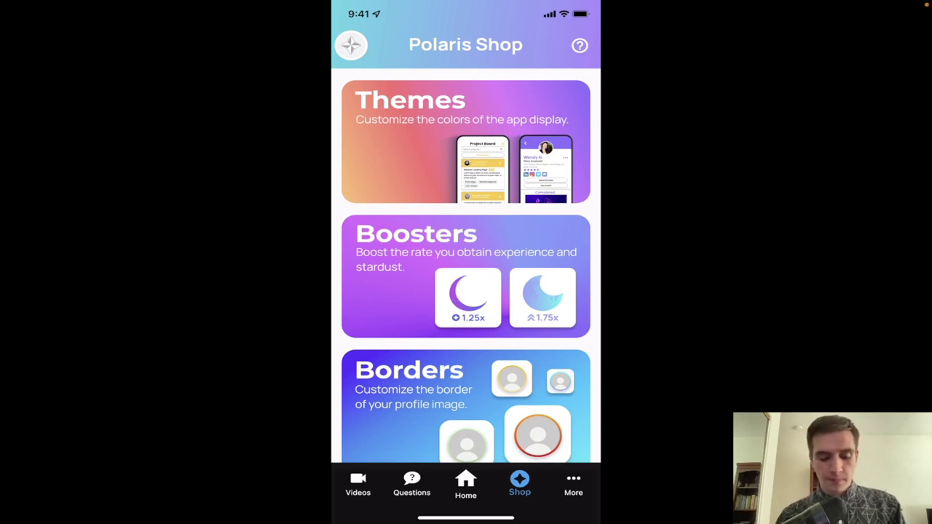
{"action": "left_click", "coordinate": [573, 484]}
{"action": "left_click", "coordinate": [492, 199]}
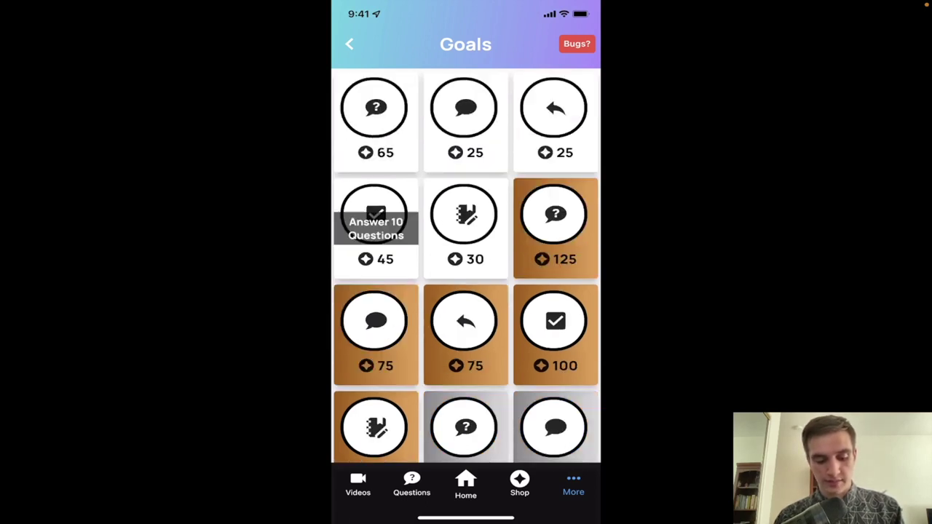
{"action": "scroll", "coordinate": [466, 266], "scroll_direction": "down", "scroll_amount": 10}
{"action": "scroll", "coordinate": [466, 266], "scroll_direction": "up", "scroll_amount": 15}
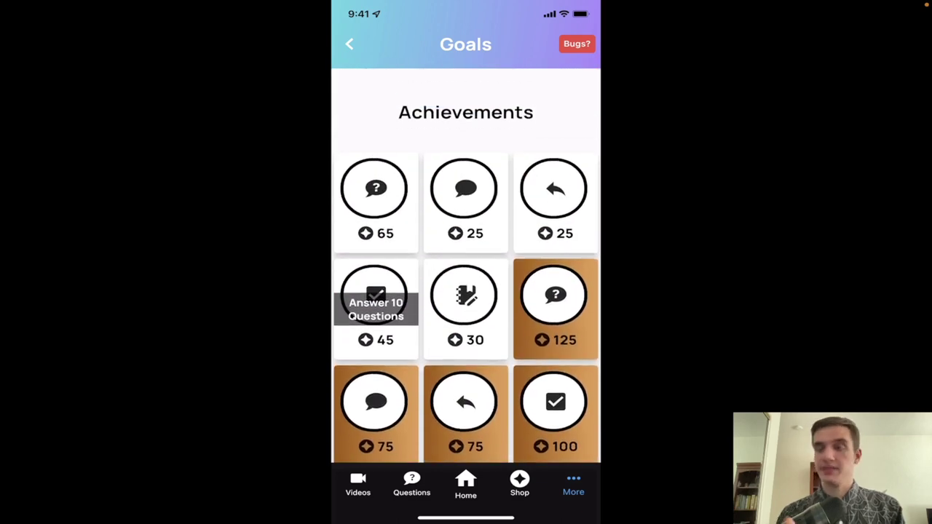
Step: Open Mentor Overview from the profile's extra options menu
{"action": "left_click", "coordinate": [573, 484]}
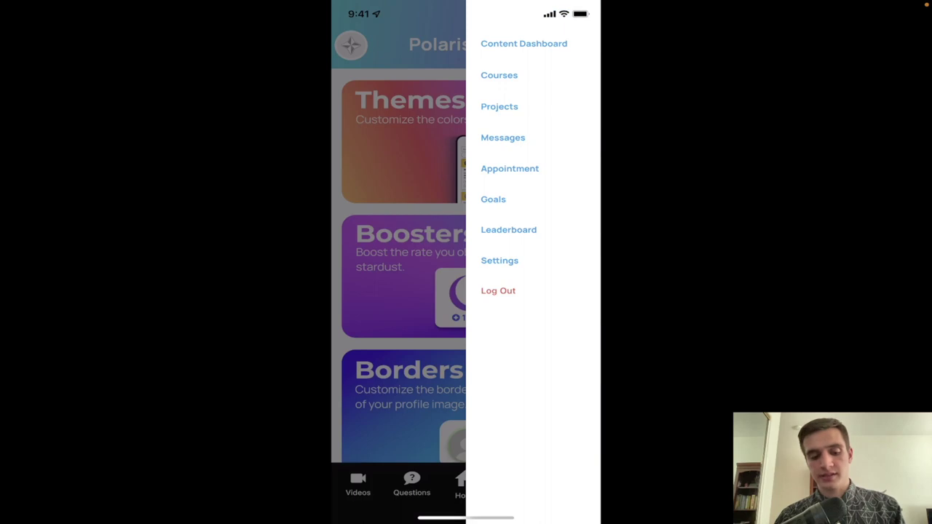
{"action": "left_click", "coordinate": [398, 277]}
{"action": "left_click", "coordinate": [573, 484]}
{"action": "left_click", "coordinate": [580, 149]}
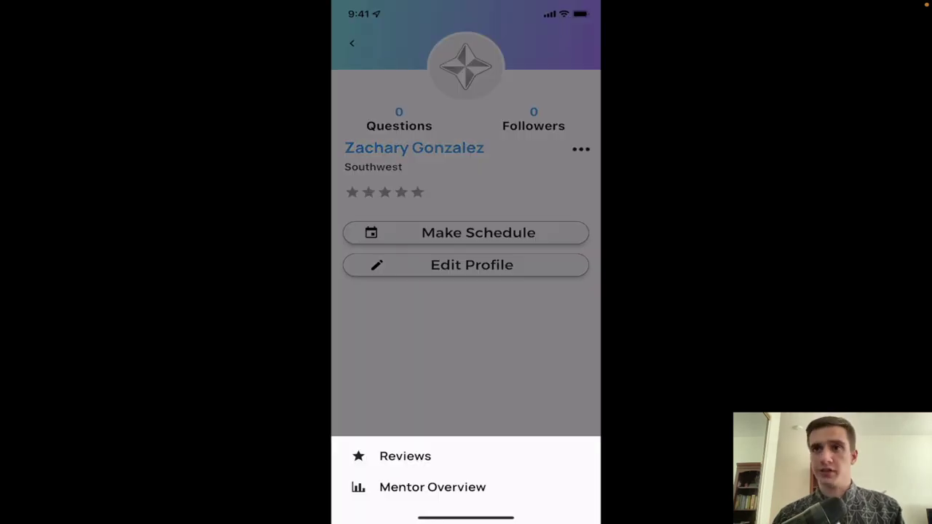
{"action": "left_click", "coordinate": [432, 487]}
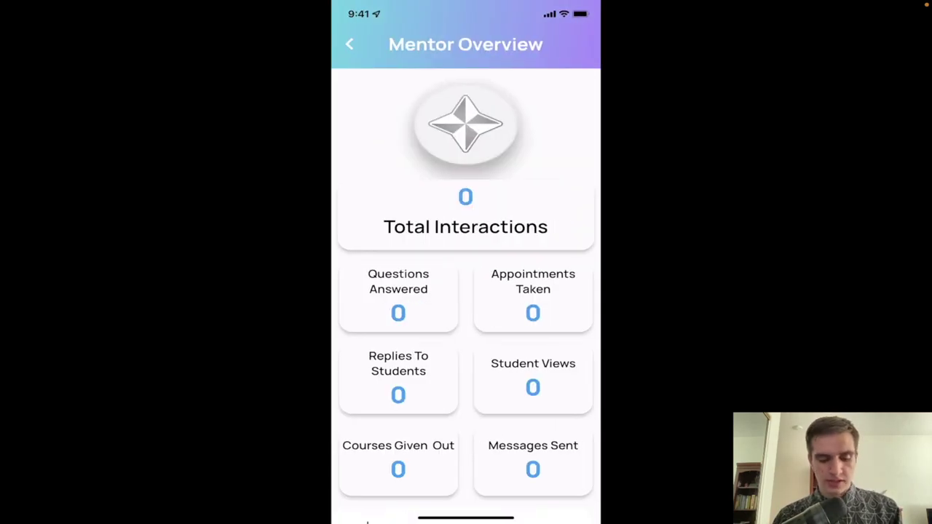
Step: Scroll through the Mentor Overview interaction counts and activity chart
{"action": "scroll", "coordinate": [466, 291], "scroll_direction": "down", "scroll_amount": 3}
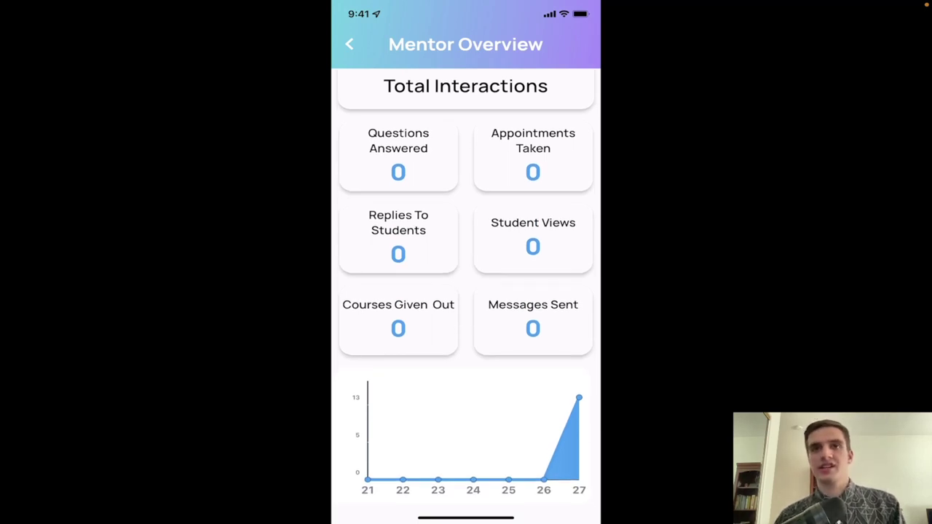
{"action": "scroll", "coordinate": [465, 291], "scroll_direction": "up", "scroll_amount": 3}
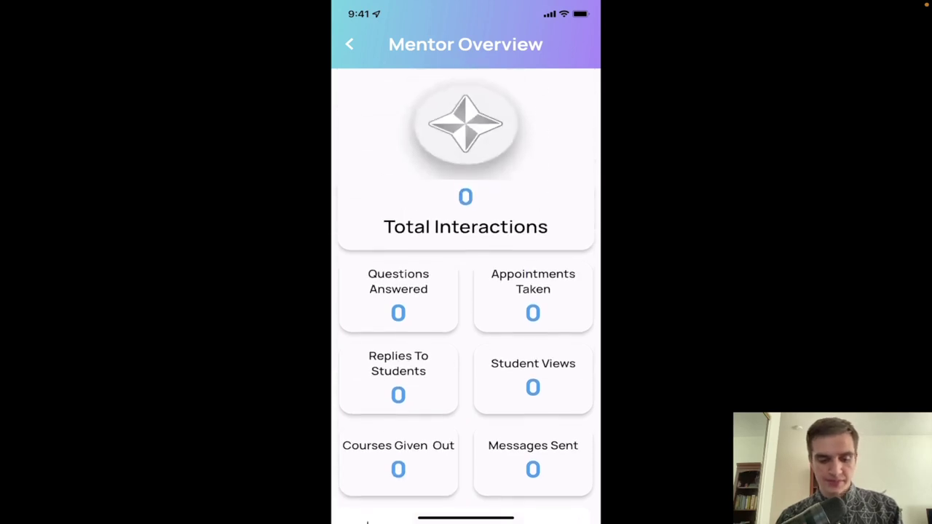
{"action": "scroll", "coordinate": [466, 291], "scroll_direction": "down", "scroll_amount": 3}
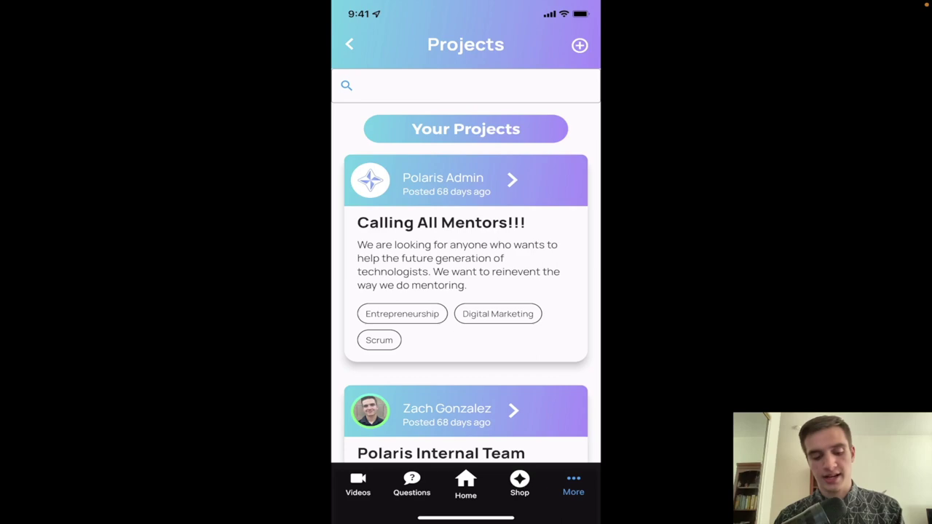
Step: Preview and cancel the Calling All Mentors Mentor application, then return Home via Shop
{"action": "left_click", "coordinate": [465, 255]}
{"action": "scroll", "coordinate": [466, 291], "scroll_direction": "down", "scroll_amount": 5}
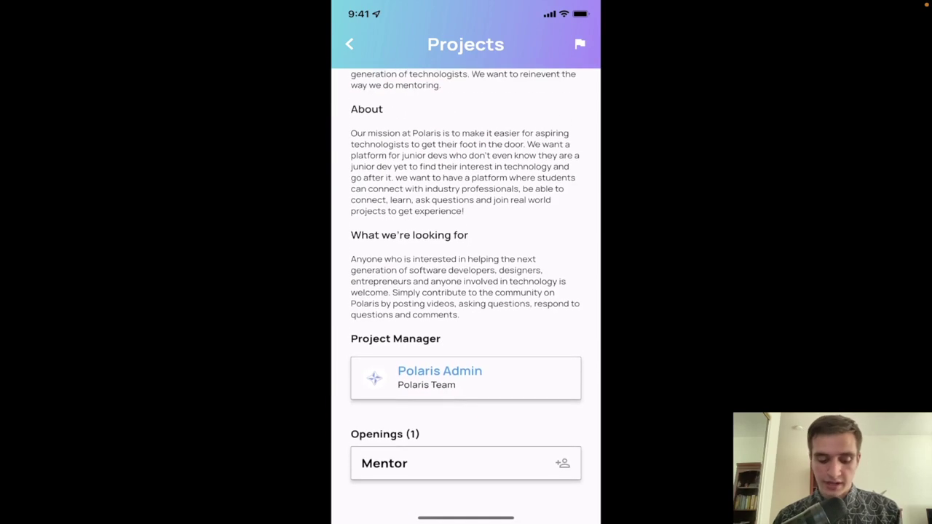
{"action": "left_click", "coordinate": [562, 465]}
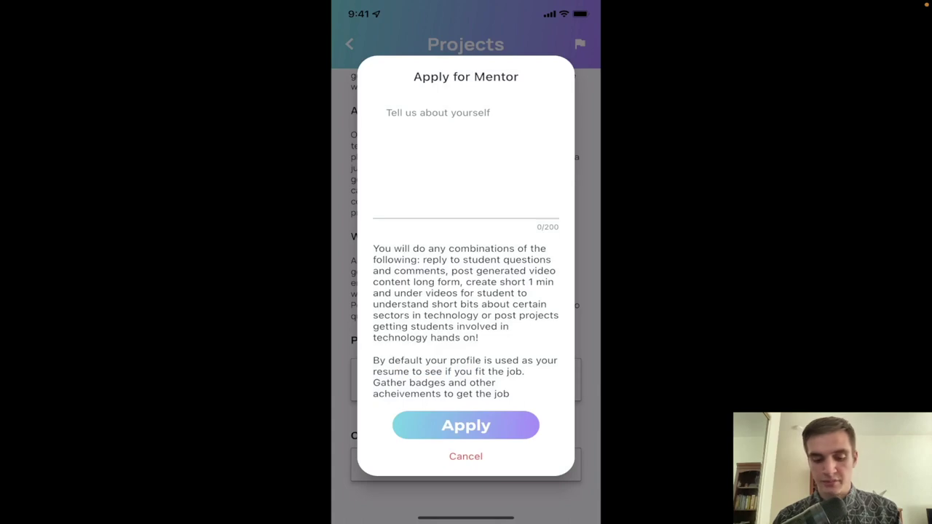
{"action": "left_click", "coordinate": [465, 456]}
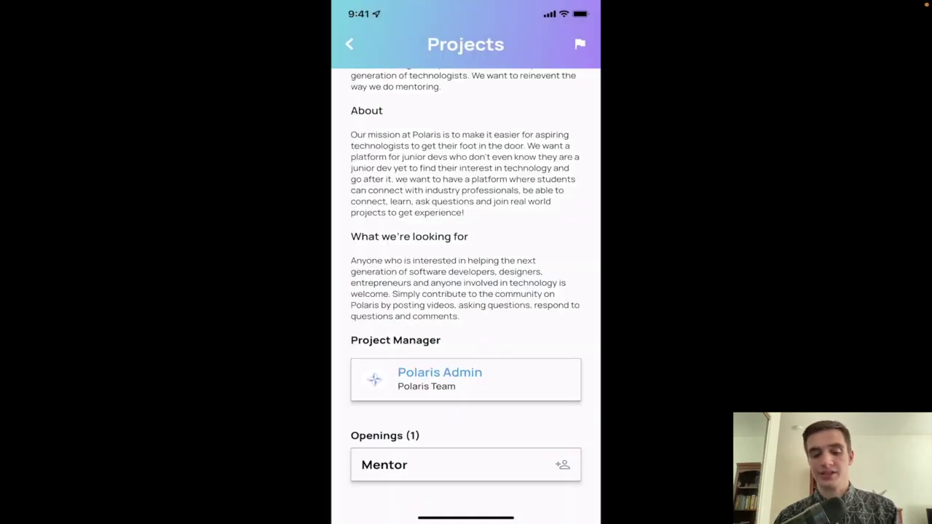
{"action": "left_click", "coordinate": [348, 44]}
{"action": "left_click", "coordinate": [519, 484]}
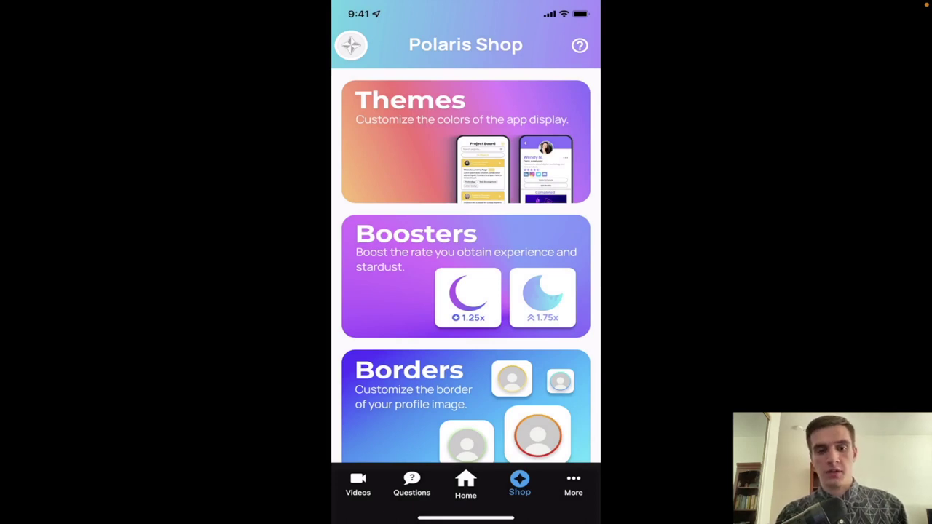
{"action": "left_click", "coordinate": [465, 483]}
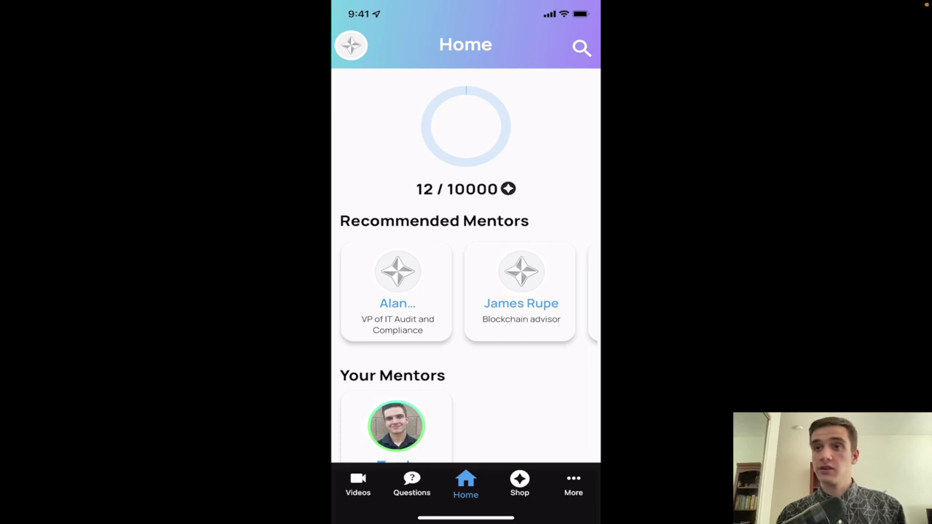